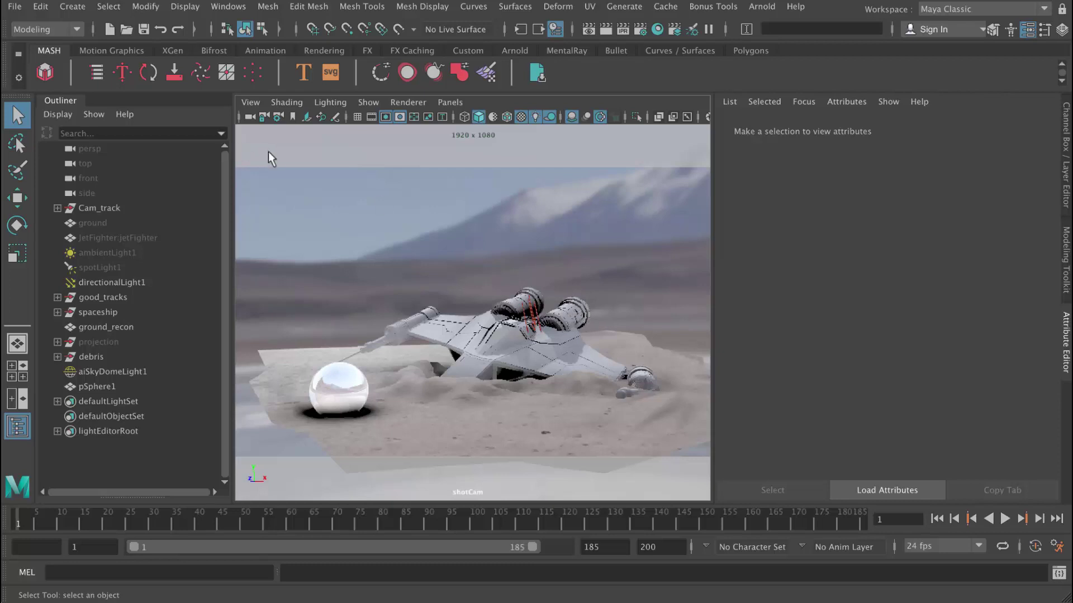
- Switch to the FX menu set, open the fluid 3D Container options and reset them to defaults
{"action": "left_click", "coordinate": [63, 31]}
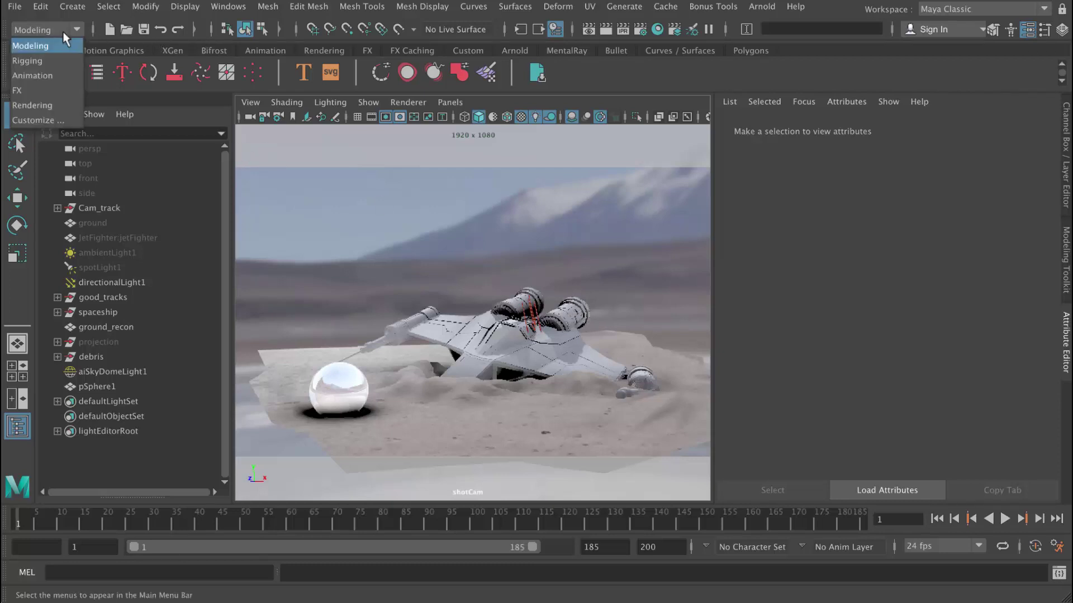
{"action": "left_click", "coordinate": [56, 90]}
{"action": "left_click", "coordinate": [329, 7]}
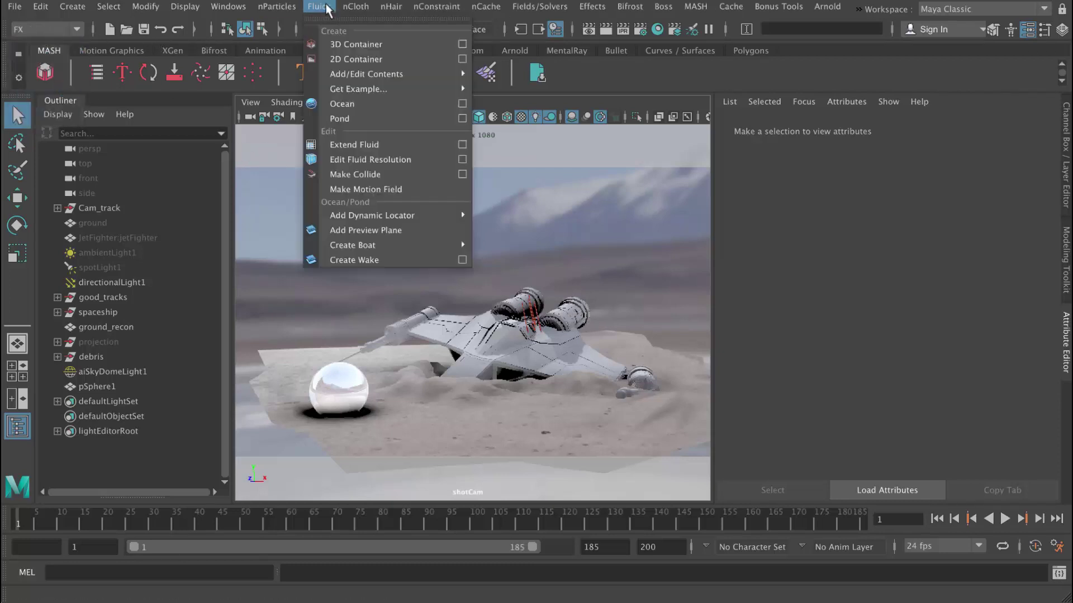
{"action": "left_click", "coordinate": [462, 44]}
{"action": "left_click", "coordinate": [484, 101]}
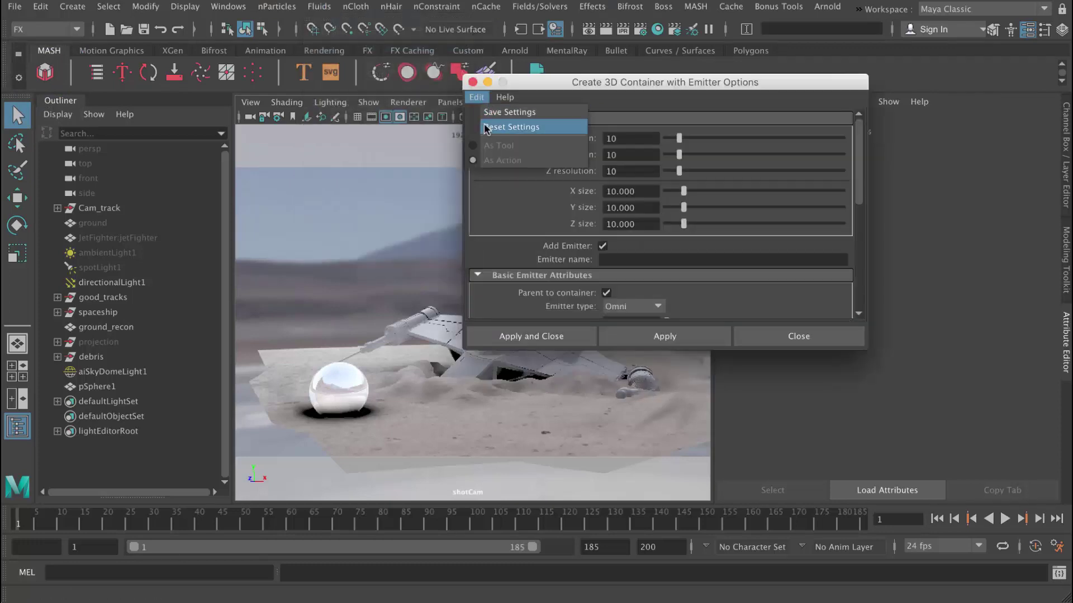
{"action": "left_click", "coordinate": [517, 124]}
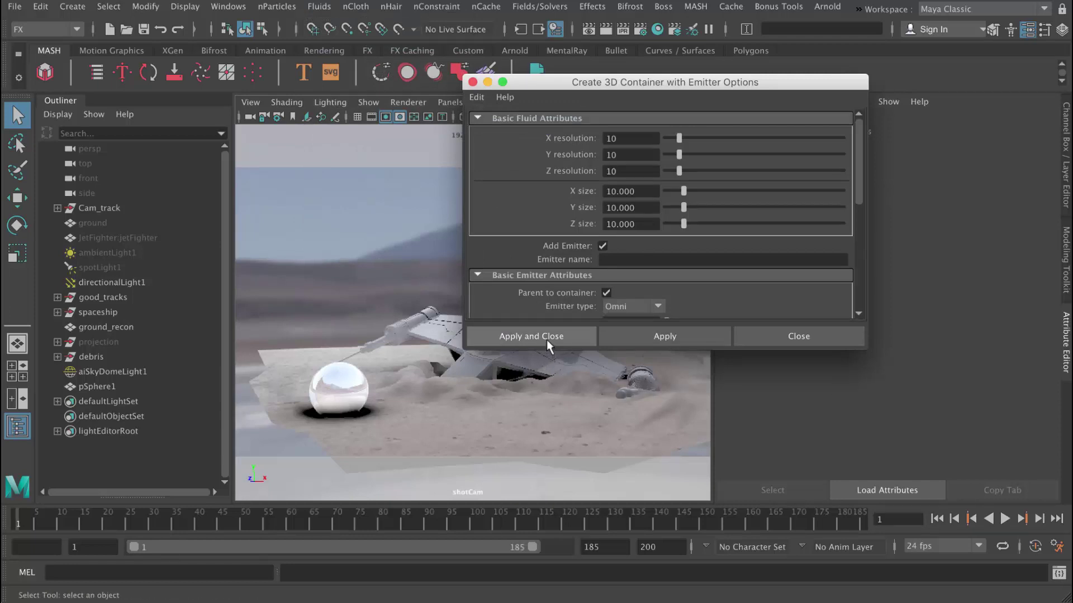
- Set the emitter type to Volume and create the 3D fluid container with its emitter
{"action": "left_click", "coordinate": [635, 308]}
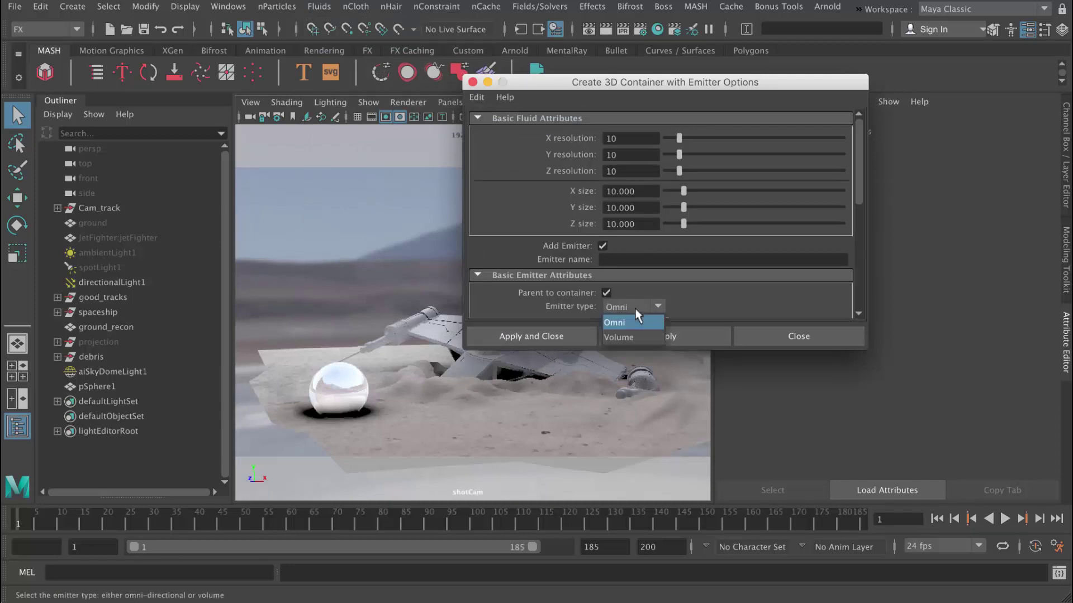
{"action": "left_click", "coordinate": [630, 336]}
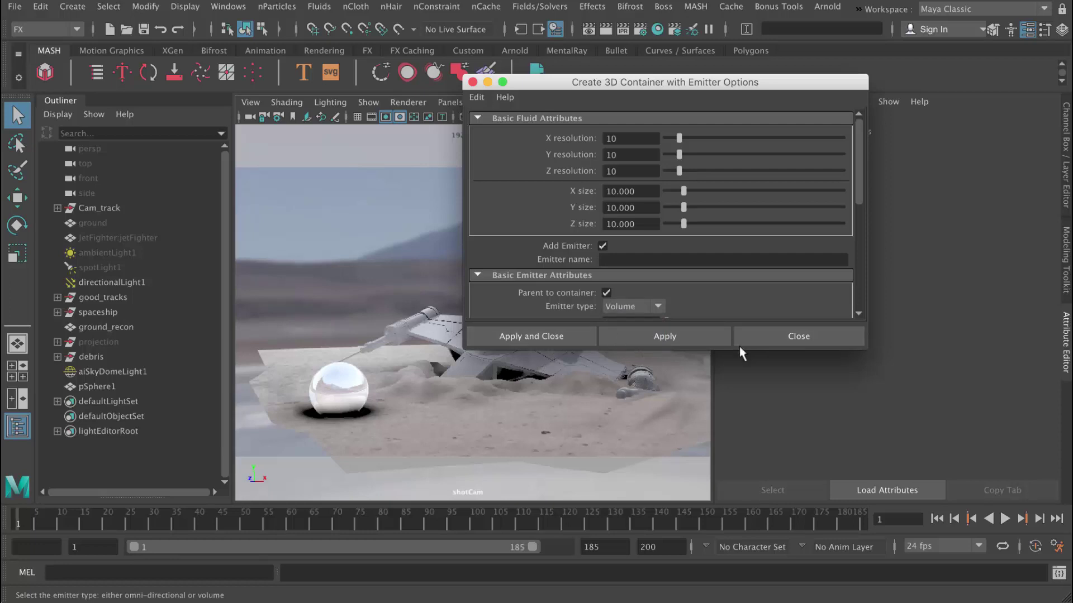
{"action": "left_click_drag", "start_coordinate": [739, 349], "coordinate": [739, 430]}
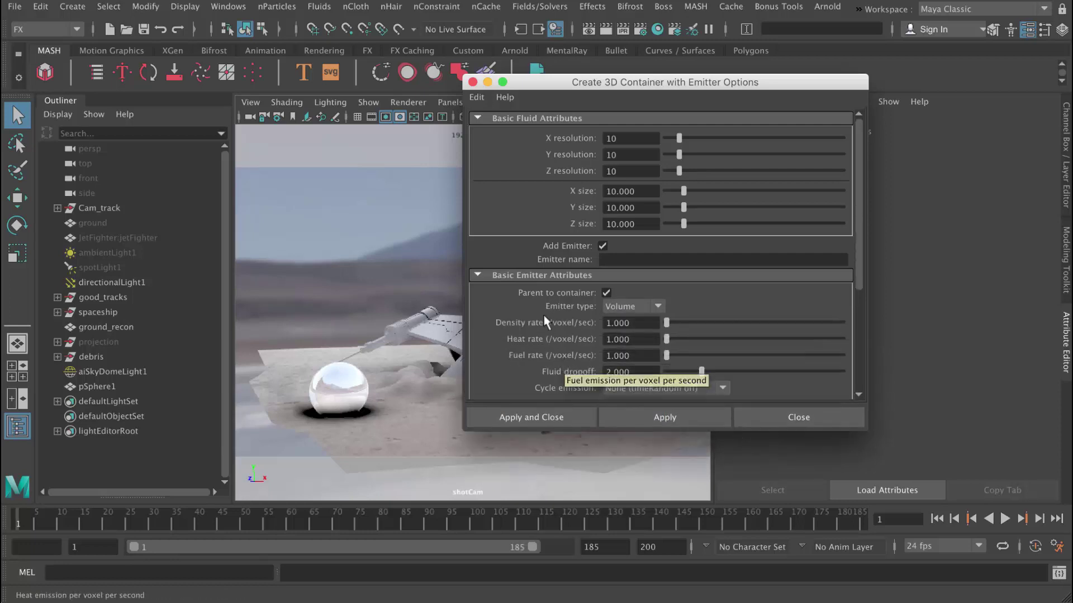
{"action": "left_click", "coordinate": [535, 415]}
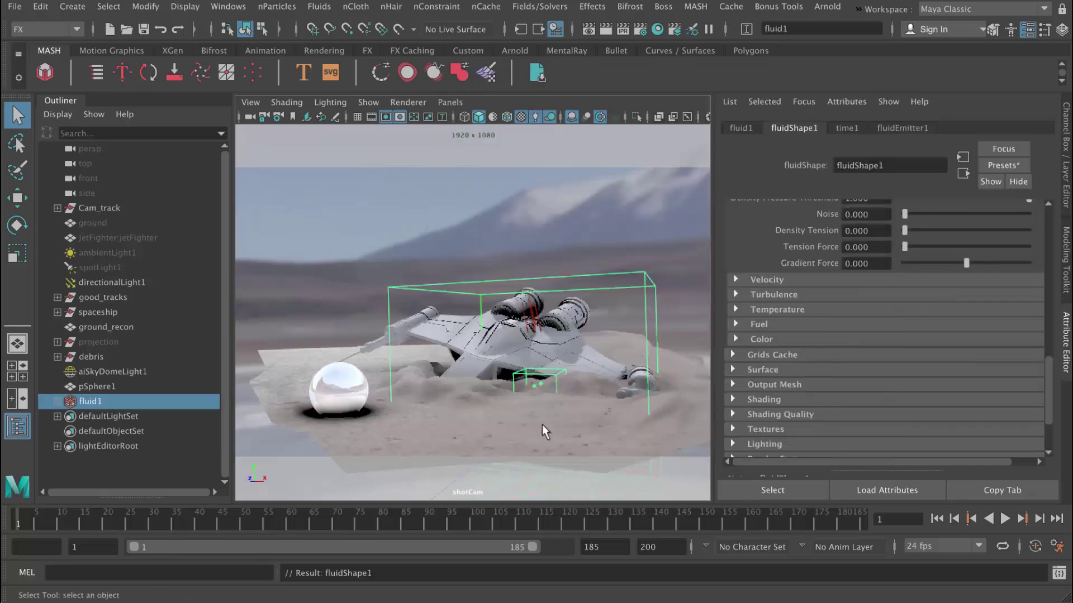
- Select fluidEmitter1 inside the fluid container and set its volume shape to Sphere
{"action": "left_click", "coordinate": [57, 401]}
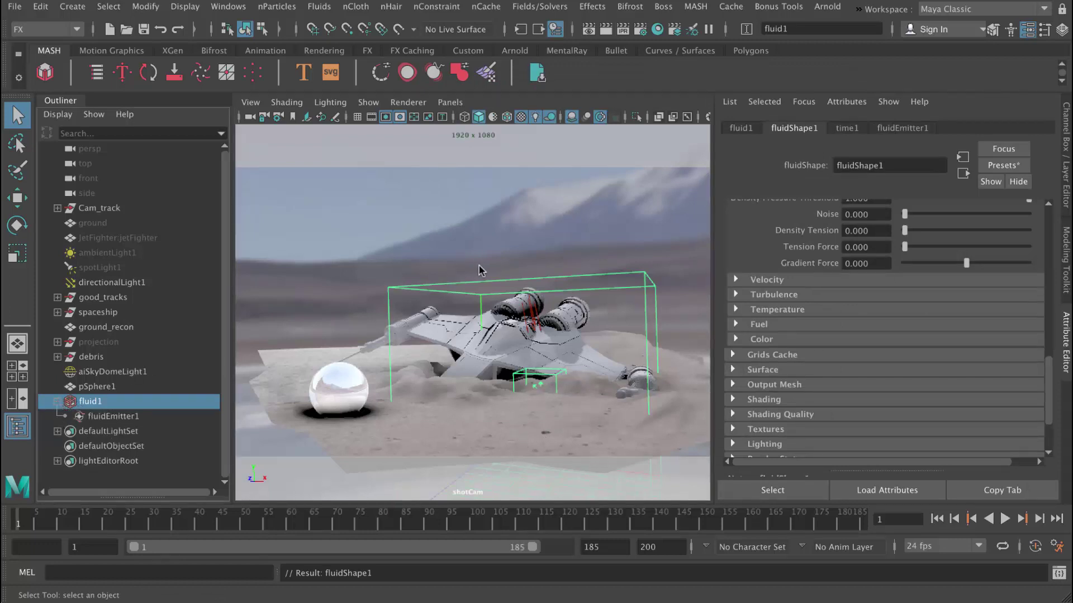
{"action": "left_click", "coordinate": [96, 417]}
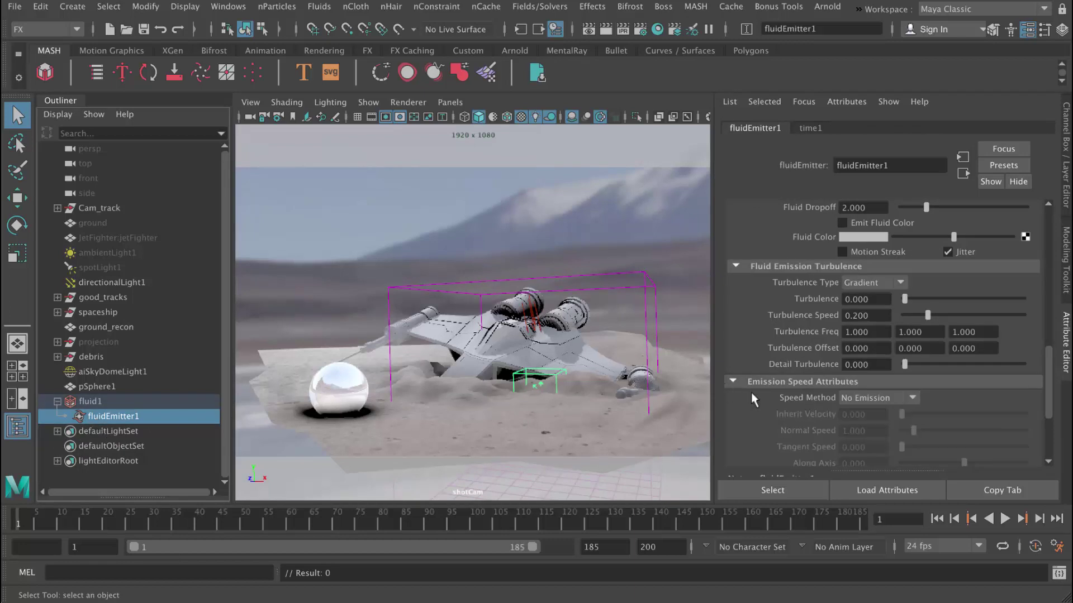
{"action": "scroll", "coordinate": [865, 334], "scroll_direction": "up", "scroll_amount": 3}
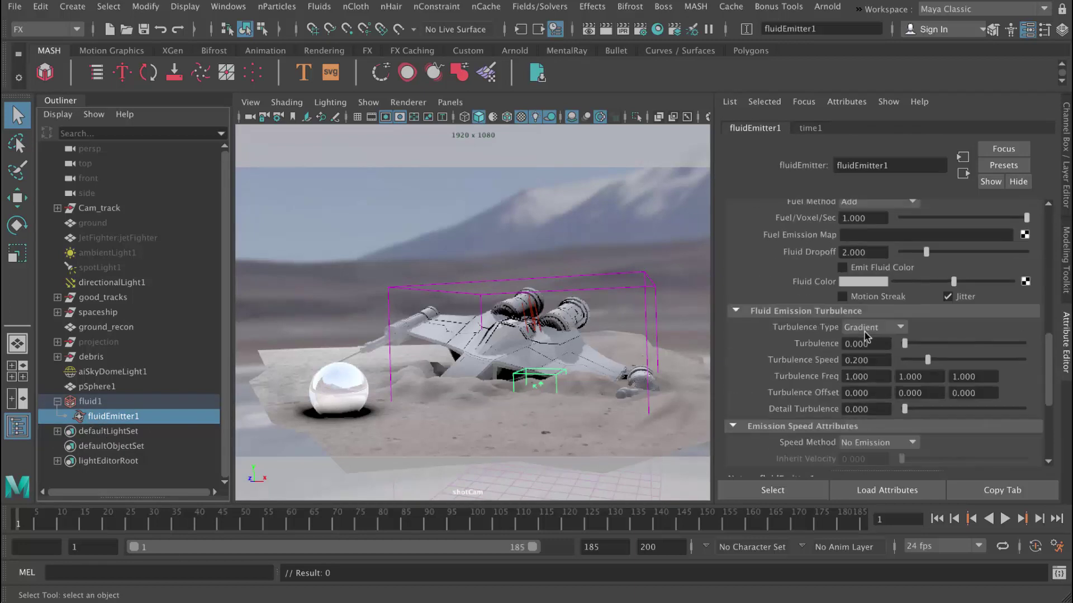
{"action": "scroll", "coordinate": [864, 334], "scroll_direction": "down", "scroll_amount": 5}
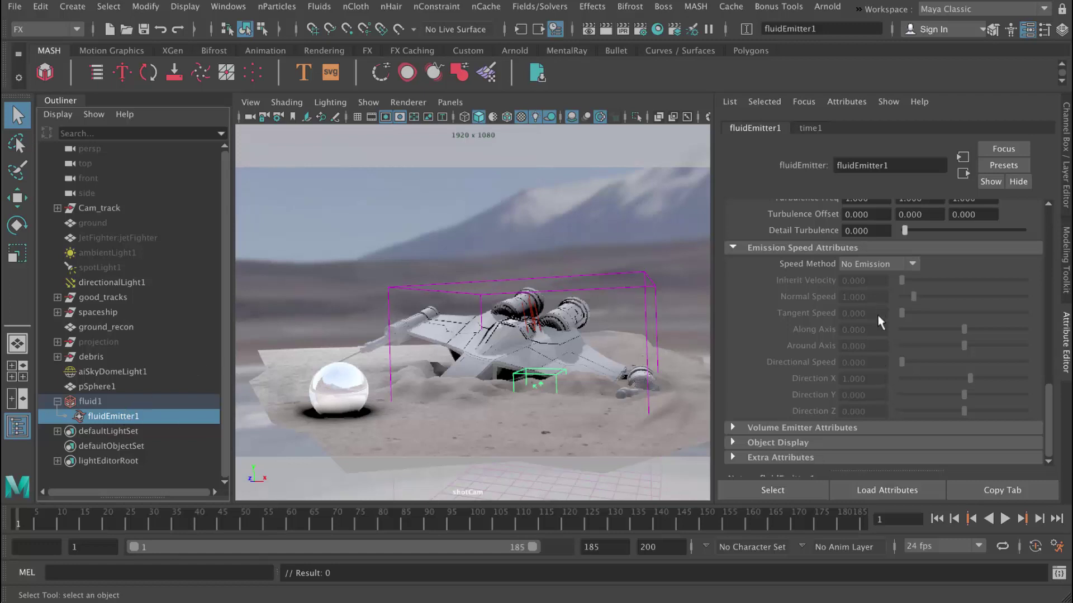
{"action": "scroll", "coordinate": [877, 354], "scroll_direction": "up", "scroll_amount": 8}
{"action": "scroll", "coordinate": [877, 355], "scroll_direction": "up", "scroll_amount": 6}
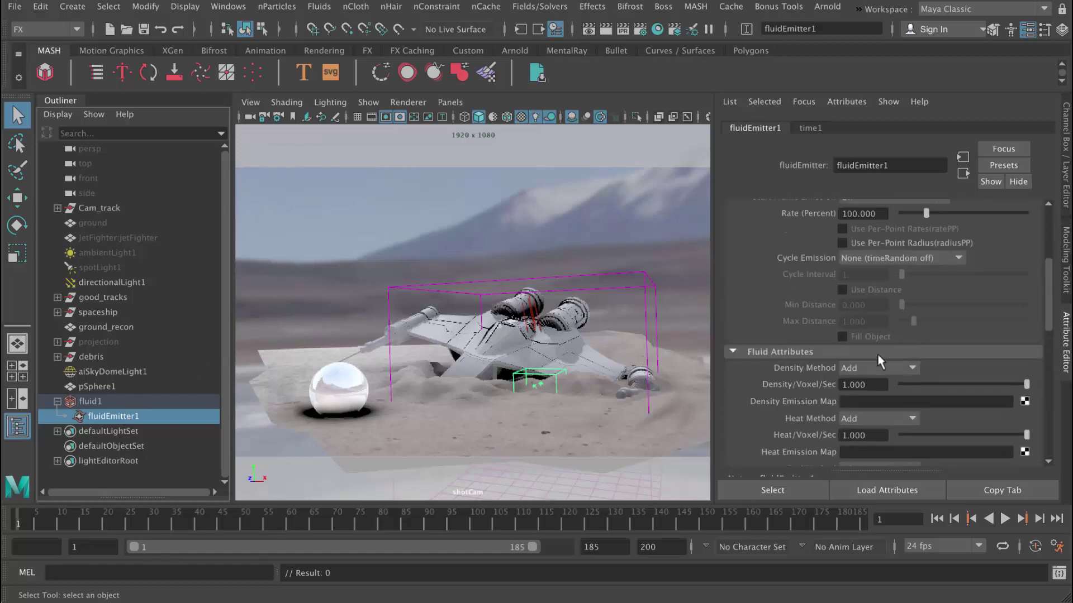
{"action": "scroll", "coordinate": [877, 355], "scroll_direction": "down", "scroll_amount": 3}
{"action": "scroll", "coordinate": [878, 360], "scroll_direction": "down", "scroll_amount": 8}
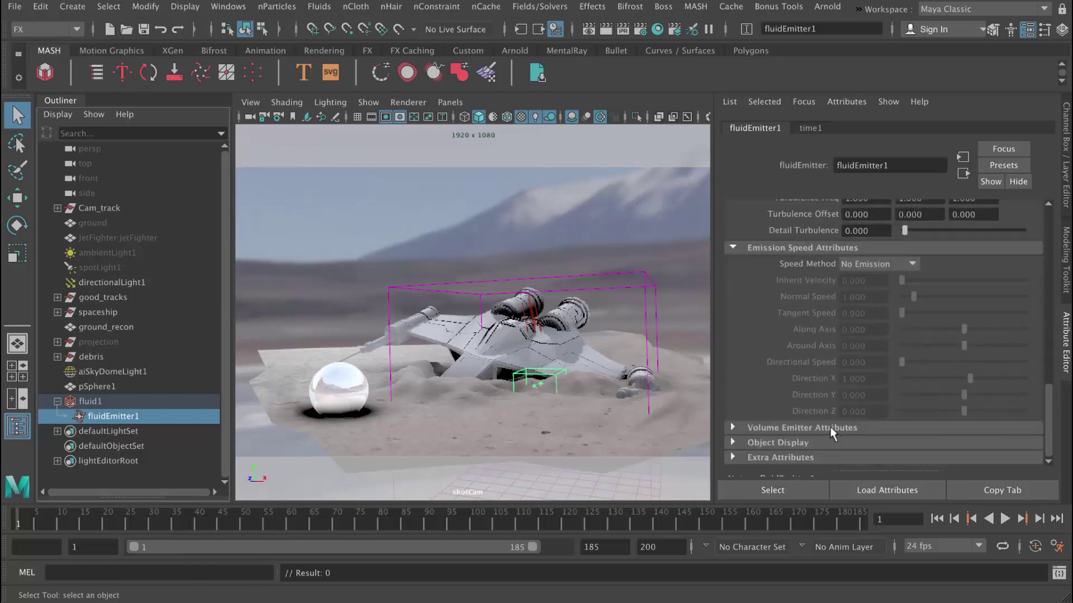
{"action": "left_click", "coordinate": [829, 427]}
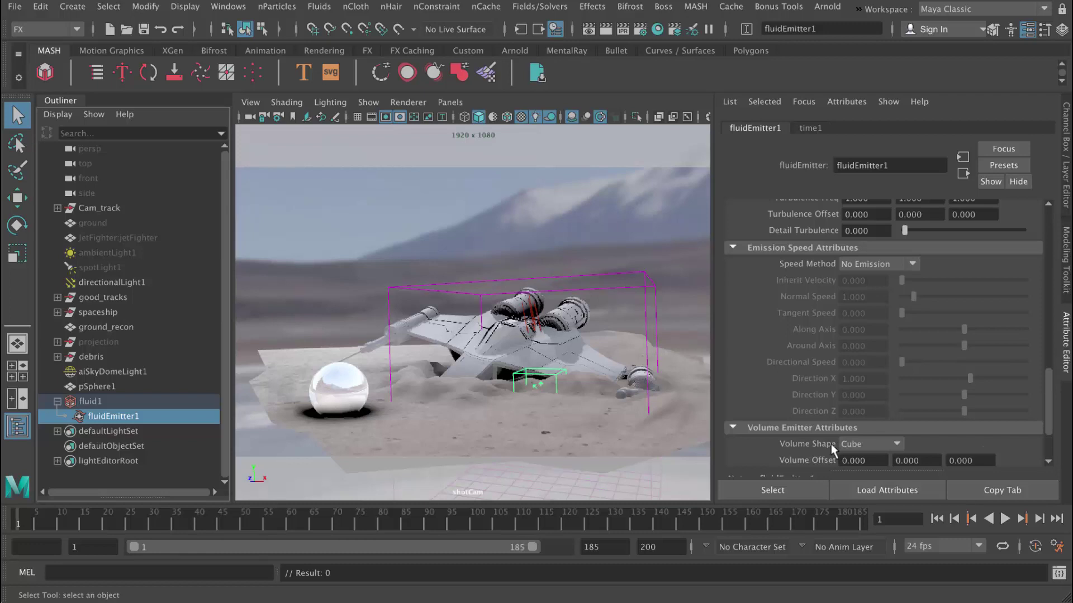
{"action": "left_click", "coordinate": [889, 450]}
{"action": "left_click", "coordinate": [880, 475]}
- Set the emitter's speed method to Replace and its Along Axis speed to 10
{"action": "scroll", "coordinate": [952, 366], "scroll_direction": "up", "scroll_amount": 8}
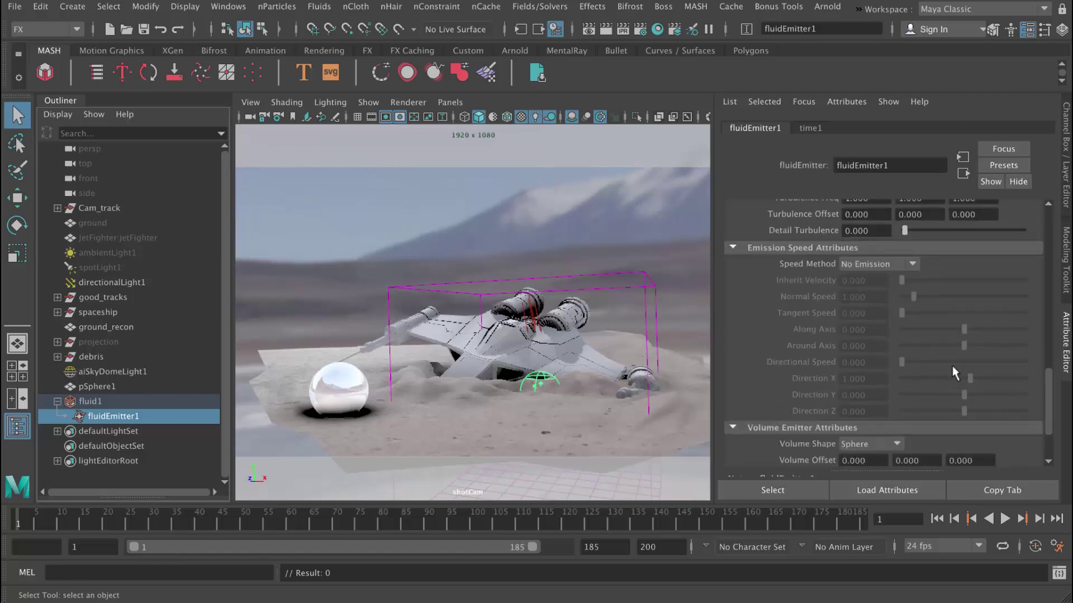
{"action": "scroll", "coordinate": [951, 366], "scroll_direction": "up", "scroll_amount": 15}
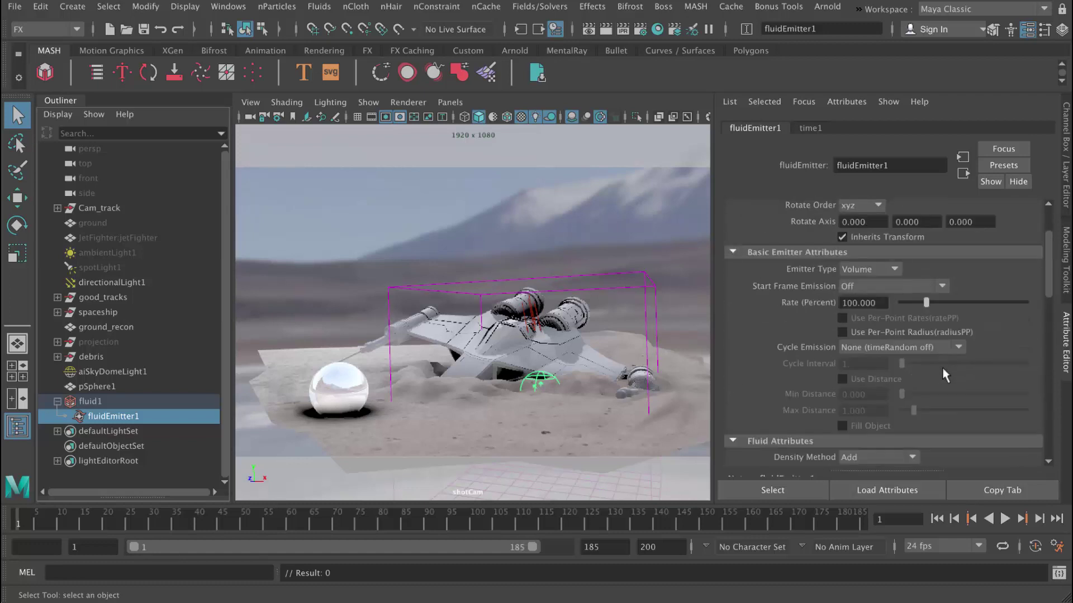
{"action": "scroll", "coordinate": [942, 377], "scroll_direction": "down", "scroll_amount": 10}
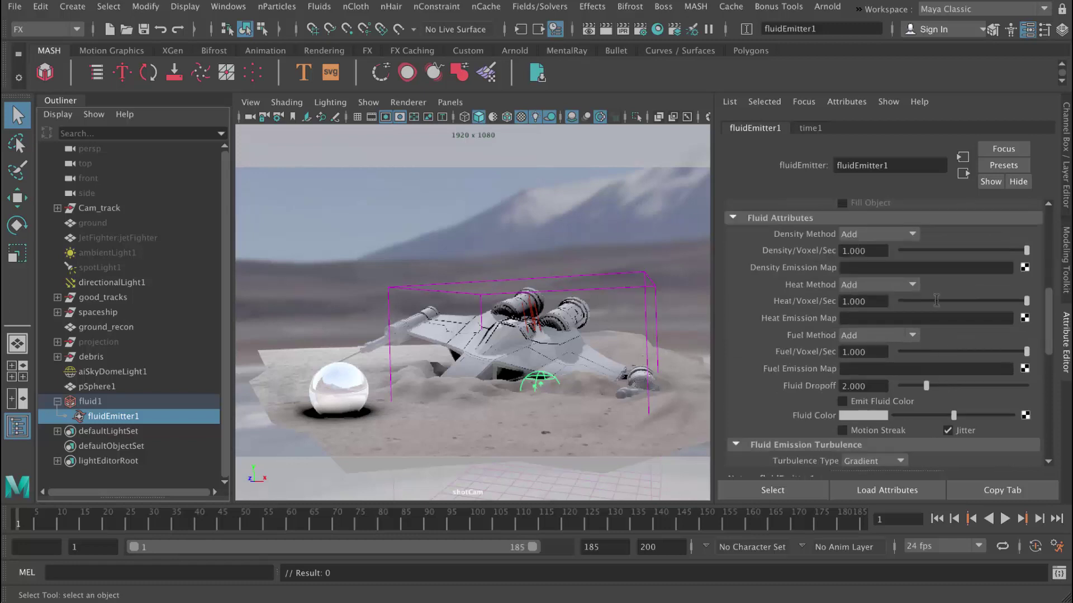
{"action": "scroll", "coordinate": [936, 300], "scroll_direction": "down", "scroll_amount": 12}
{"action": "left_click", "coordinate": [887, 269]}
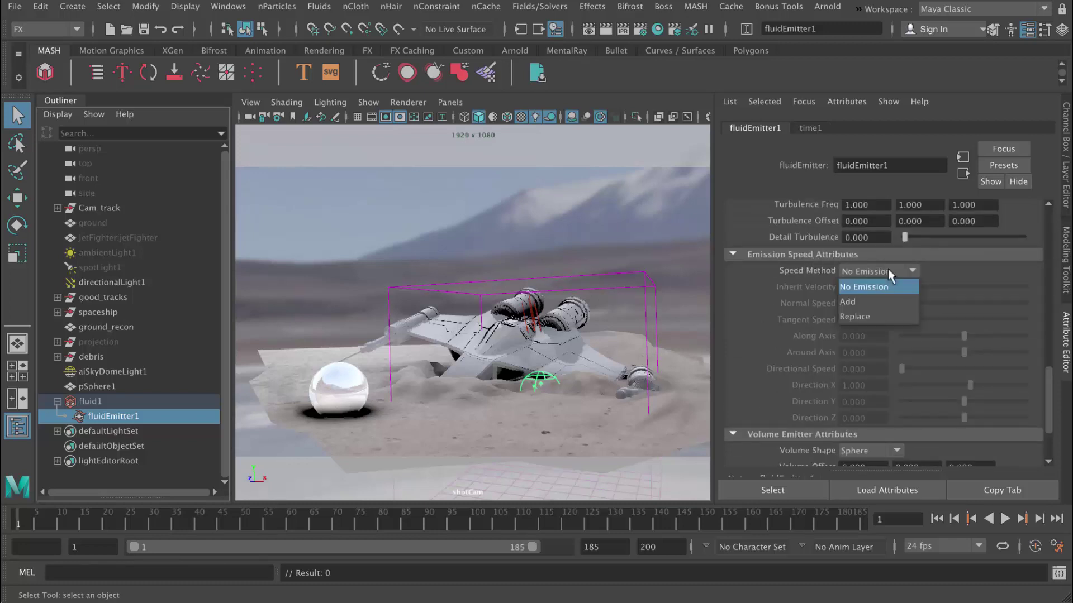
{"action": "left_click", "coordinate": [876, 317]}
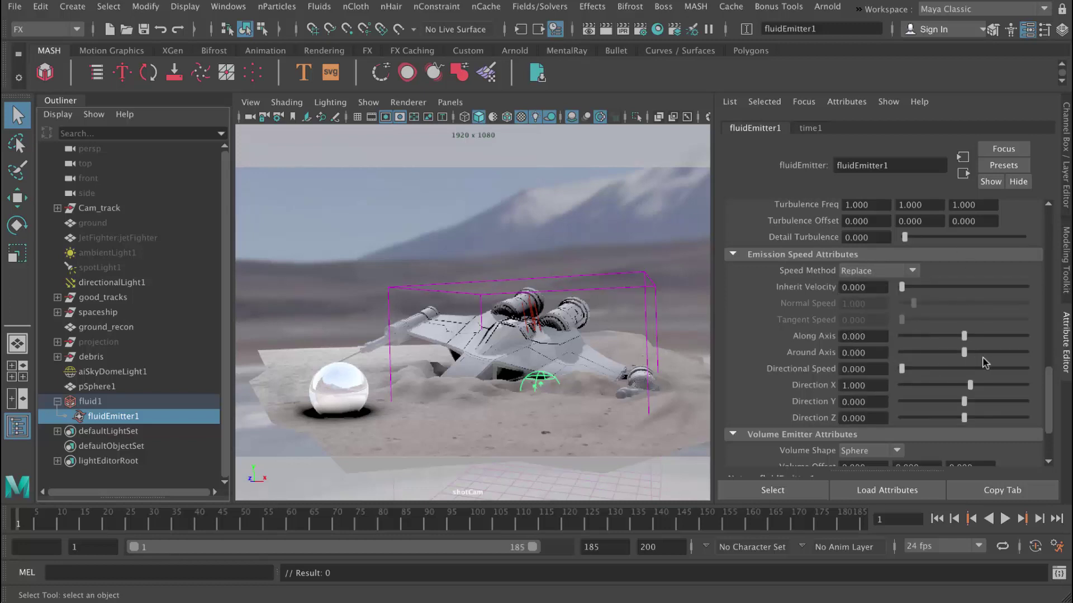
{"action": "left_click_drag", "start_coordinate": [964, 337], "coordinate": [1057, 338]}
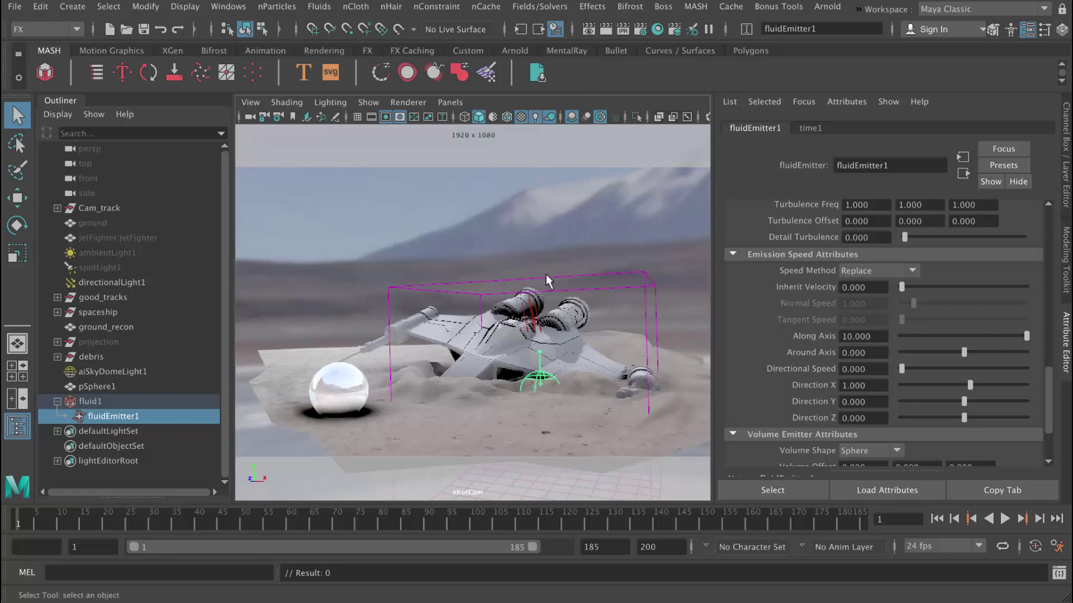
- Move the fluid emitter in the perspective view to the rear end of the spaceship's outer upper engine
{"action": "left_click_drag", "start_coordinate": [562, 336], "coordinate": [472, 447], "text": "alt"}
{"action": "key", "text": "space"}
{"action": "key", "text": "w"}
{"action": "left_click_drag", "start_coordinate": [462, 358], "coordinate": [466, 307]}
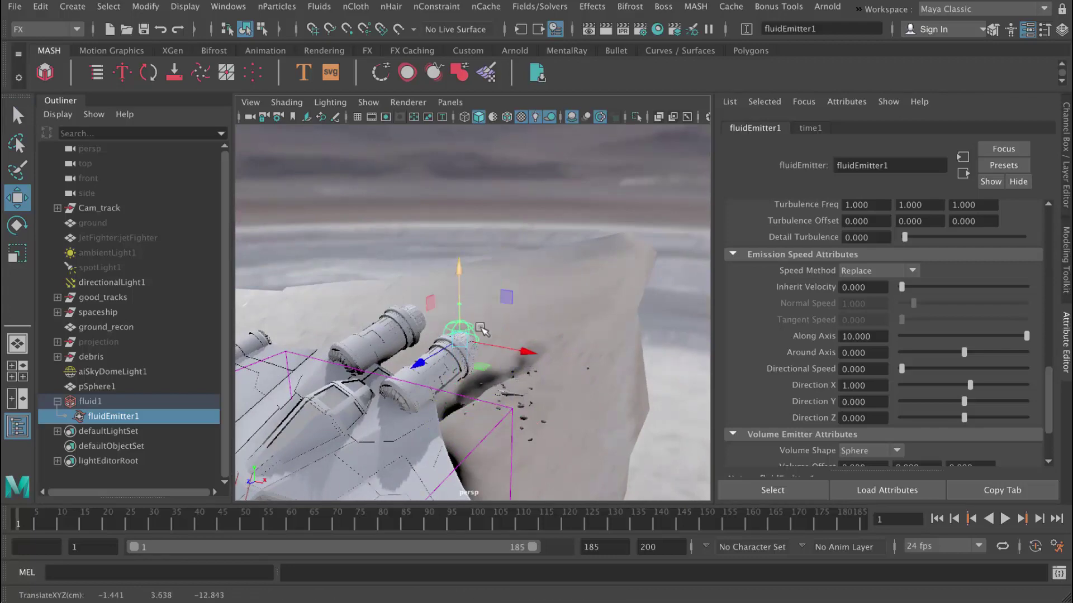
- Rotate the emitter so its axis points backward along the engine's exhaust direction
{"action": "mouse_move", "coordinate": [491, 380]}
{"action": "left_mouse_down", "text": "alt"}
{"action": "mouse_move", "coordinate": [538, 421]}
{"action": "mouse_move", "coordinate": [538, 447]}
{"action": "mouse_move", "coordinate": [492, 379]}
{"action": "left_mouse_up", "text": "alt"}
{"action": "key", "text": "e"}
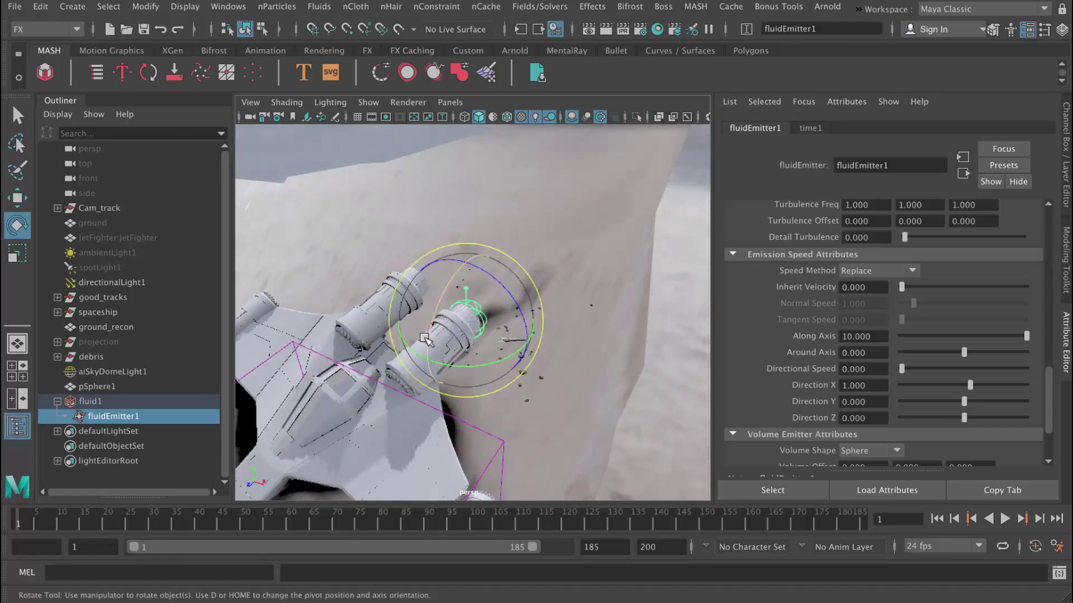
{"action": "left_click_drag", "start_coordinate": [425, 338], "coordinate": [488, 307]}
{"action": "scroll", "coordinate": [531, 358], "scroll_direction": "up", "scroll_amount": 3}
{"action": "left_click_drag", "start_coordinate": [529, 468], "coordinate": [533, 380]}
- Nudge the emitter into the opening of the engine exhaust and check its placement from the side
{"action": "key", "text": "w"}
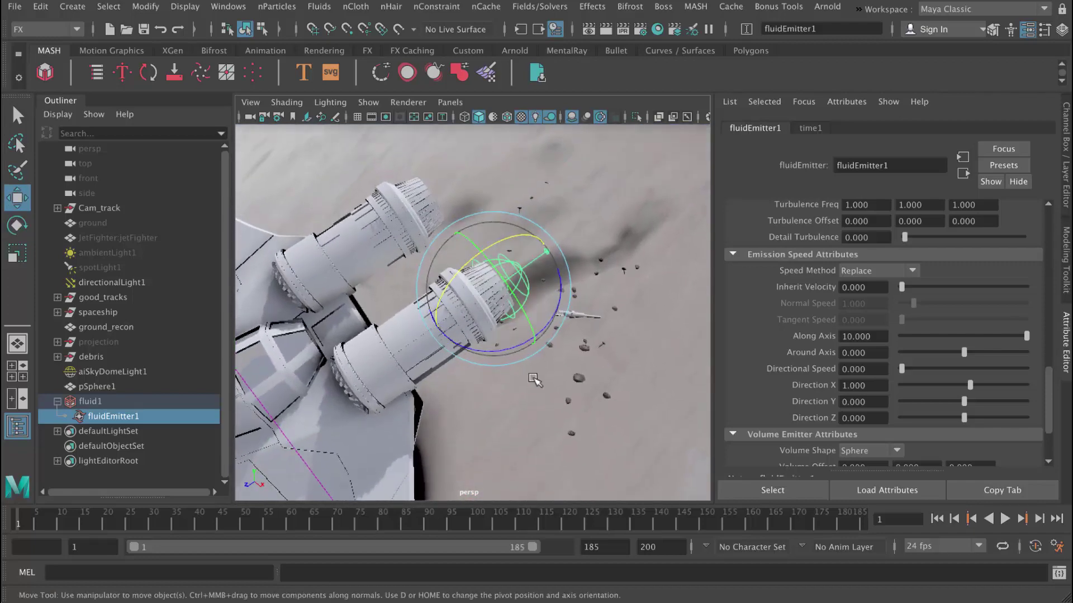
{"action": "key", "text": "alt"}
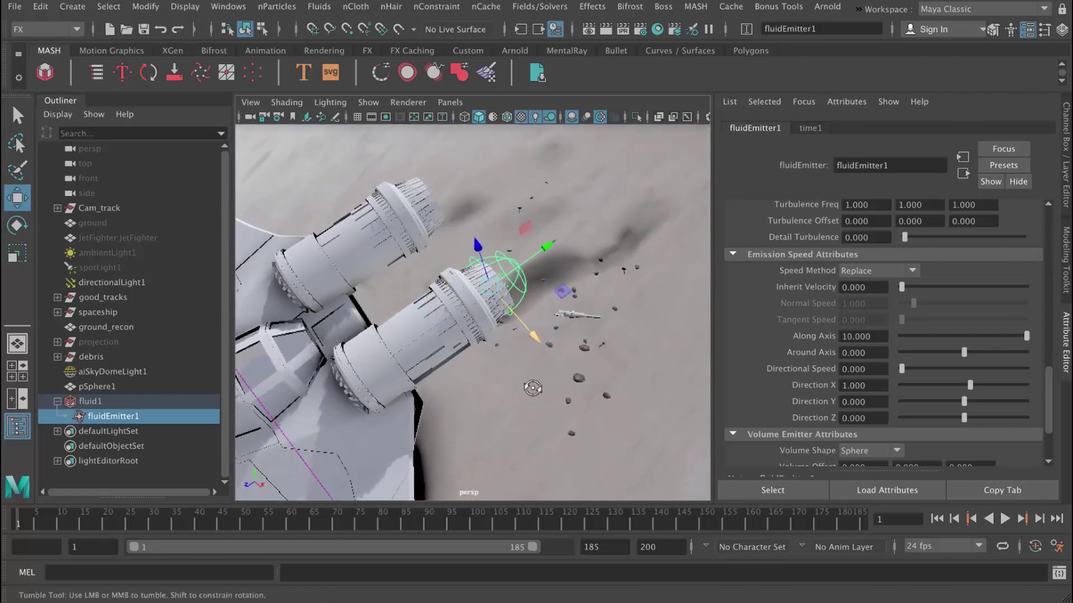
{"action": "left_click_drag", "start_coordinate": [532, 388], "coordinate": [476, 196], "text": "alt"}
{"action": "key", "text": "f"}
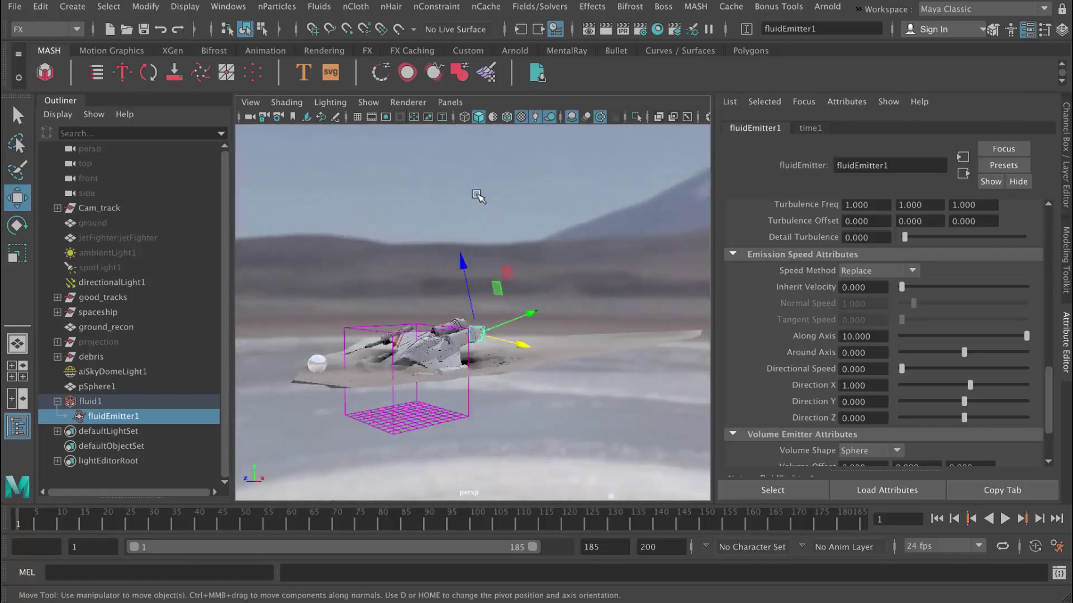
- Look through shotCam and play the animation to check the emitter against the engine
{"action": "left_click", "coordinate": [445, 105]}
{"action": "mouse_move", "coordinate": [474, 117]}
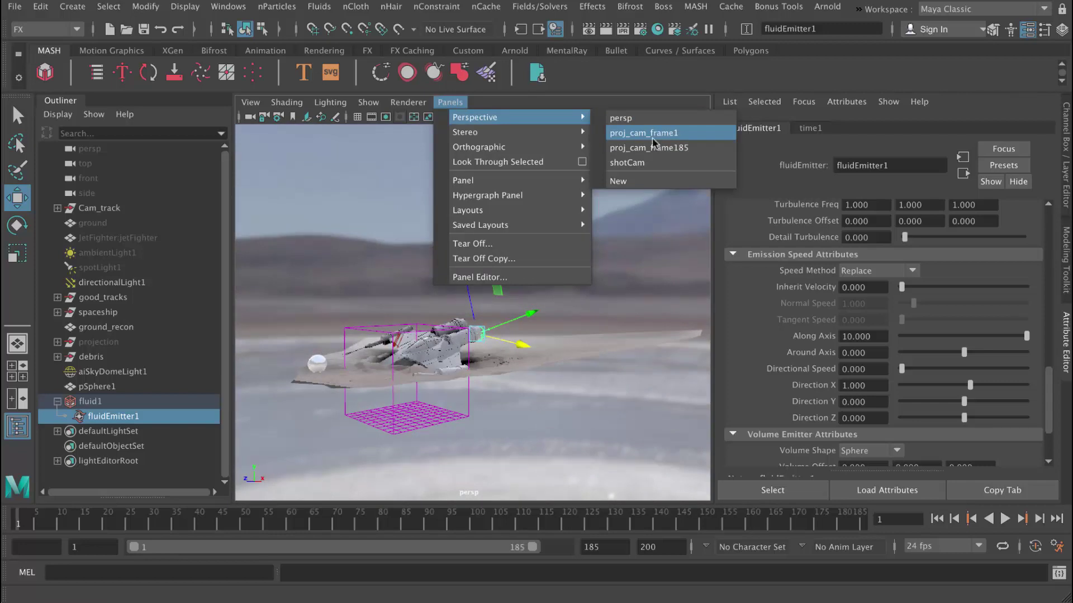
{"action": "left_click", "coordinate": [652, 162]}
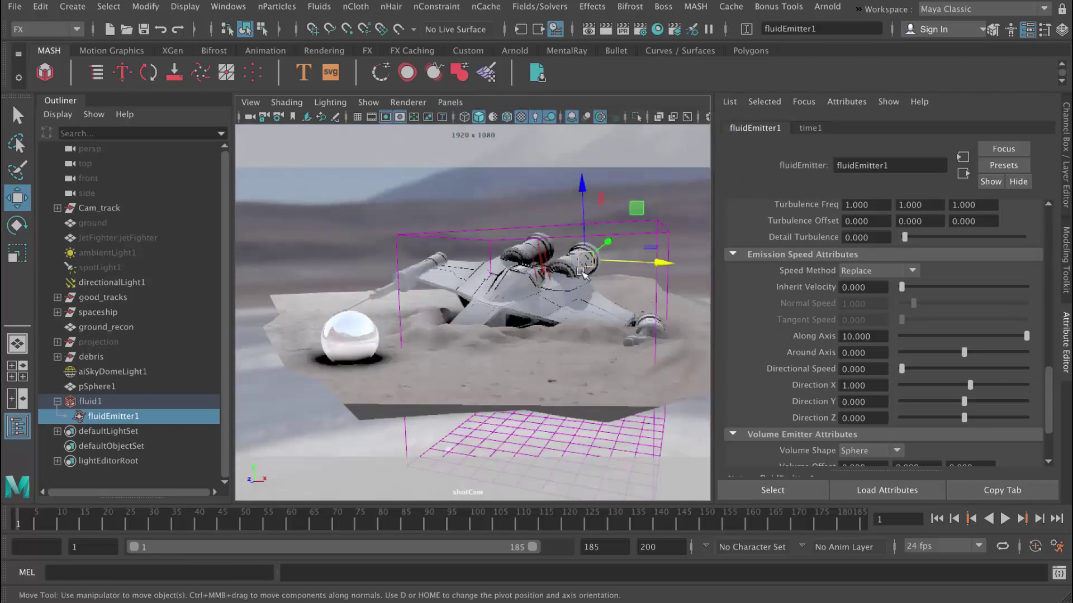
{"action": "key", "text": "alt+v"}
{"action": "key", "text": "alt+v"}
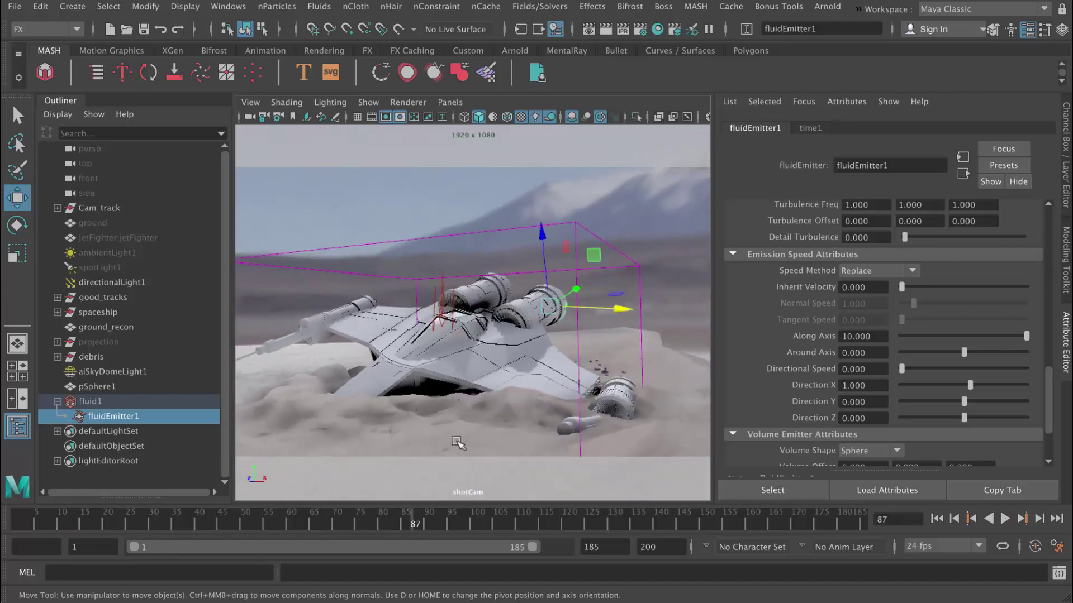
- Fine-tune the emitter's rotation to about -69, -38, -14 degrees and replay the shot to check it
{"action": "key", "text": "e"}
{"action": "left_click_drag", "start_coordinate": [559, 323], "coordinate": [505, 359]}
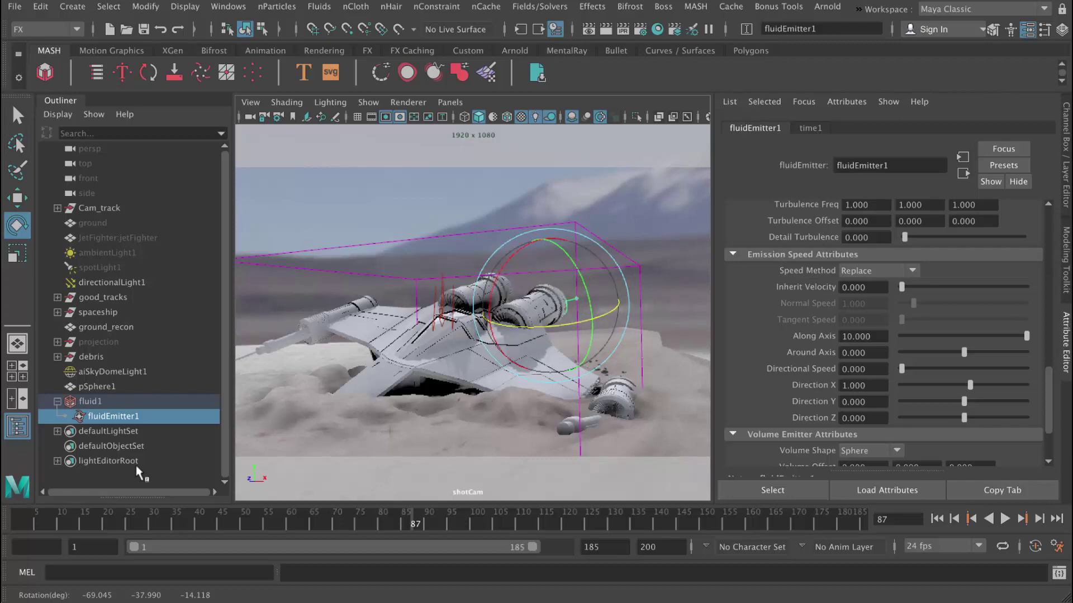
{"action": "left_click", "coordinate": [40, 520]}
{"action": "key", "text": "alt+v"}
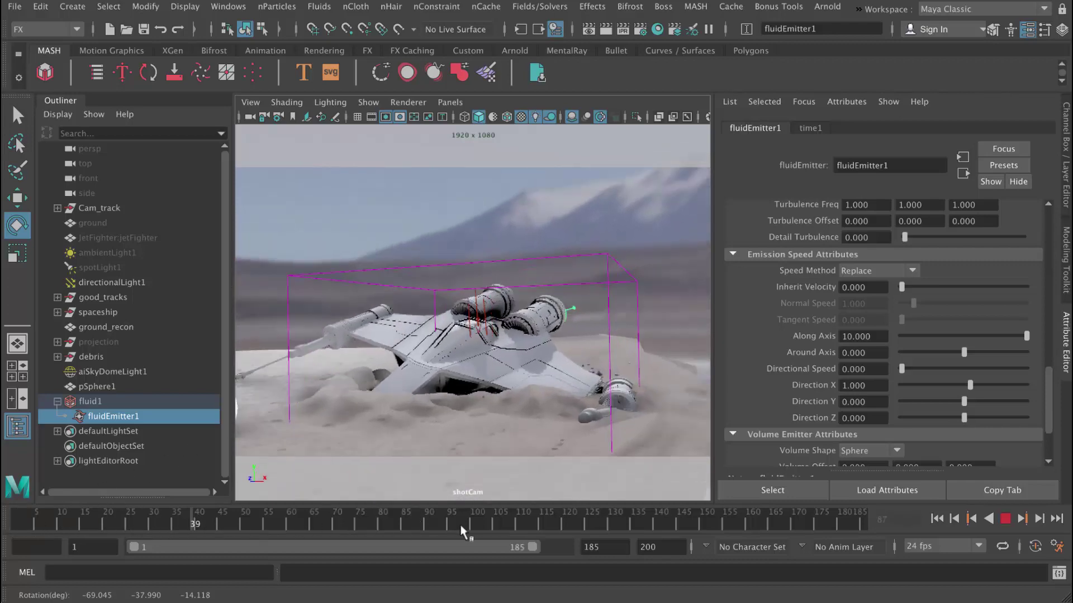
{"action": "left_click", "coordinate": [25, 520]}
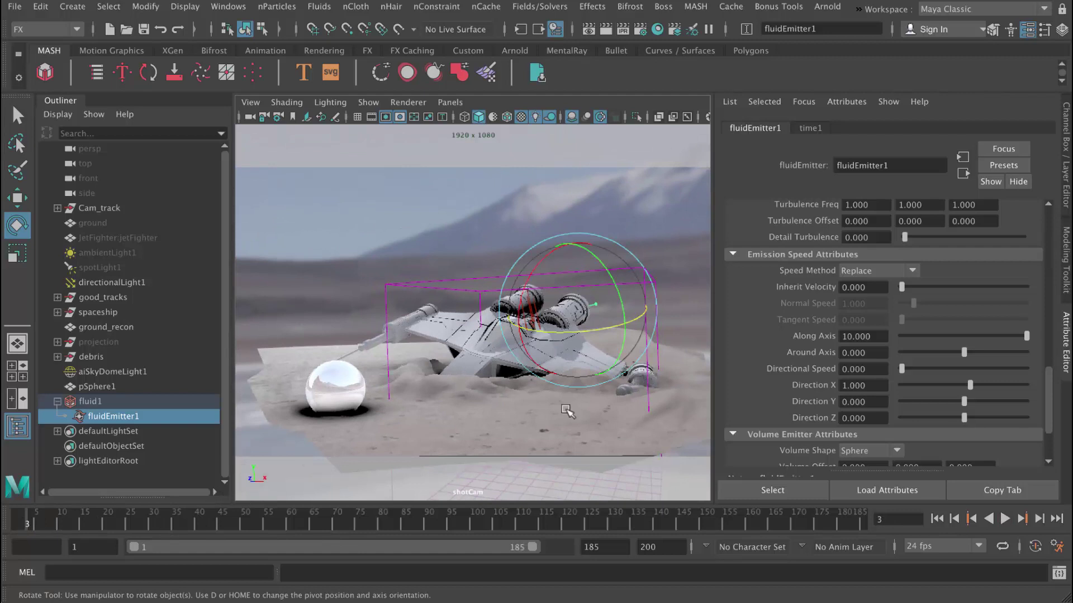
- Examine the Auto Resize settings of fluid1 and play the animation from the start to check how the container resizes
{"action": "left_click", "coordinate": [165, 402]}
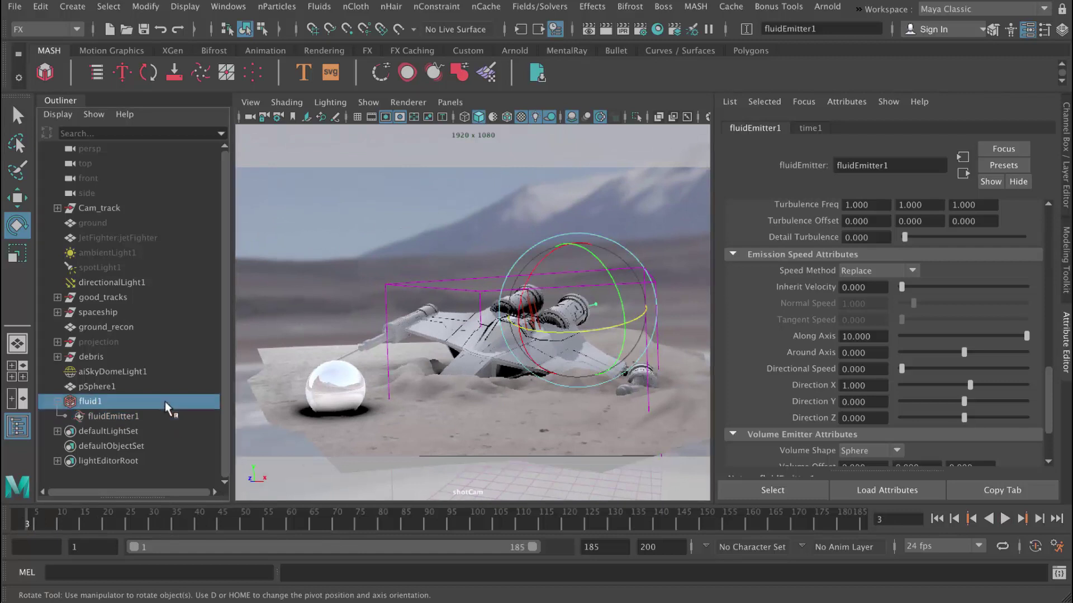
{"action": "scroll", "coordinate": [818, 343], "scroll_direction": "up", "scroll_amount": 2}
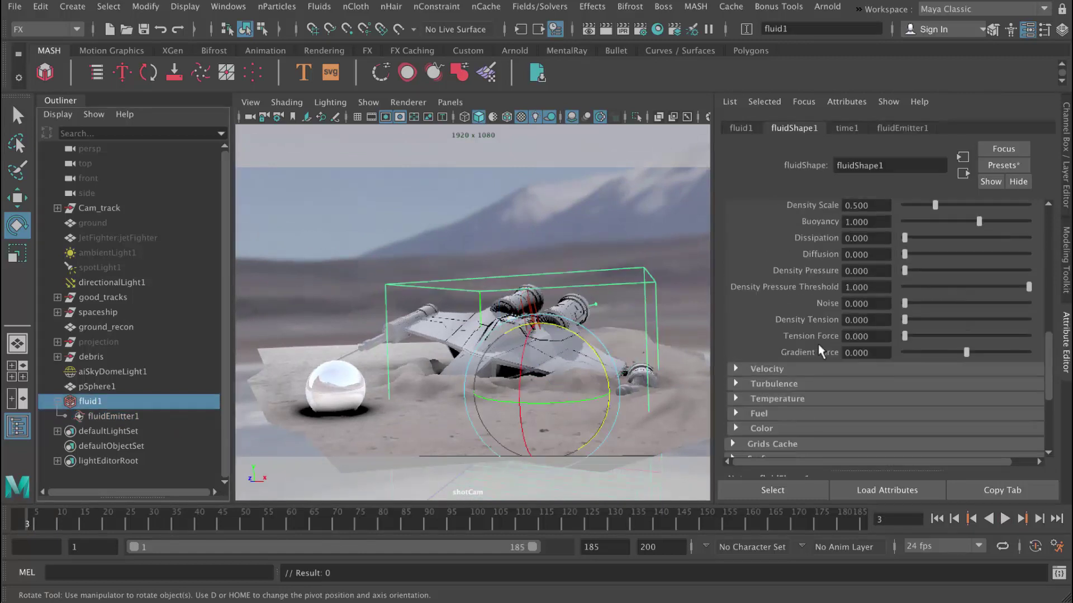
{"action": "scroll", "coordinate": [818, 344], "scroll_direction": "down", "scroll_amount": 4}
{"action": "scroll", "coordinate": [800, 371], "scroll_direction": "up", "scroll_amount": 6}
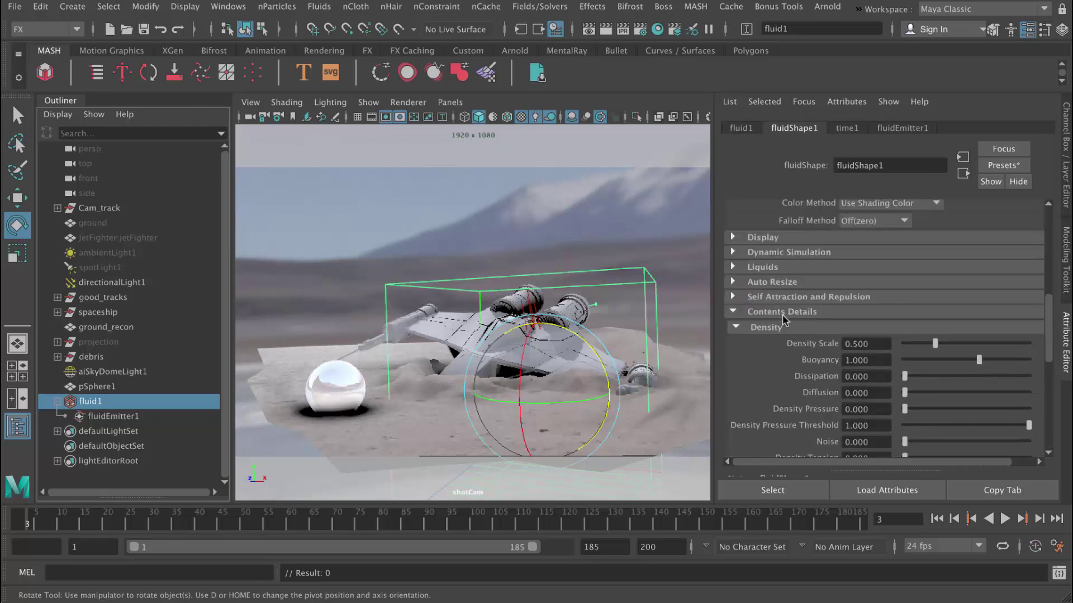
{"action": "left_click", "coordinate": [782, 312]}
{"action": "left_click", "coordinate": [795, 283]}
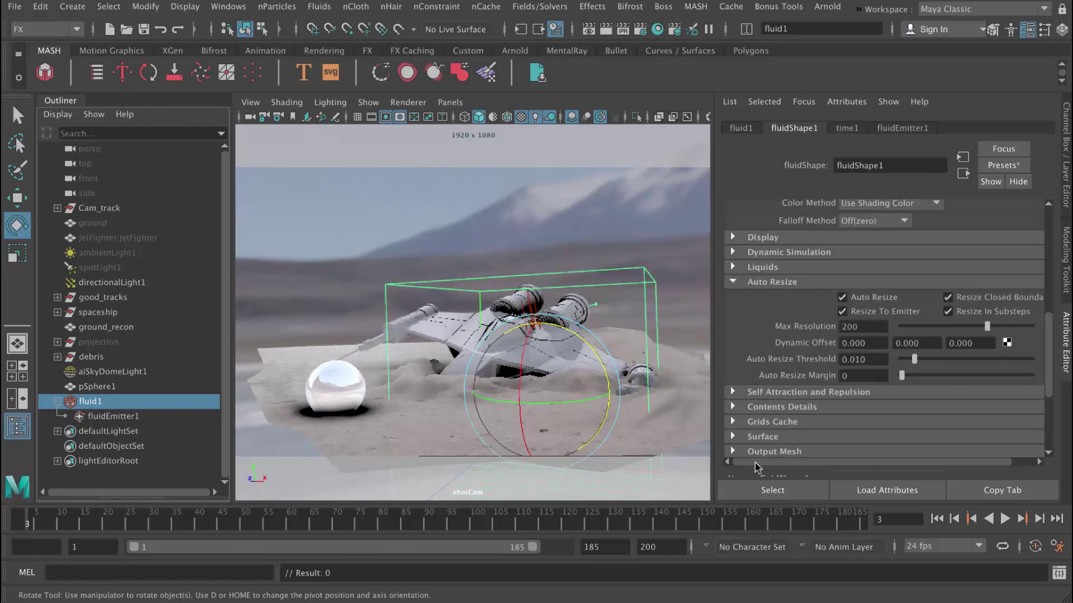
{"action": "left_click", "coordinate": [936, 519]}
{"action": "left_click", "coordinate": [1007, 519]}
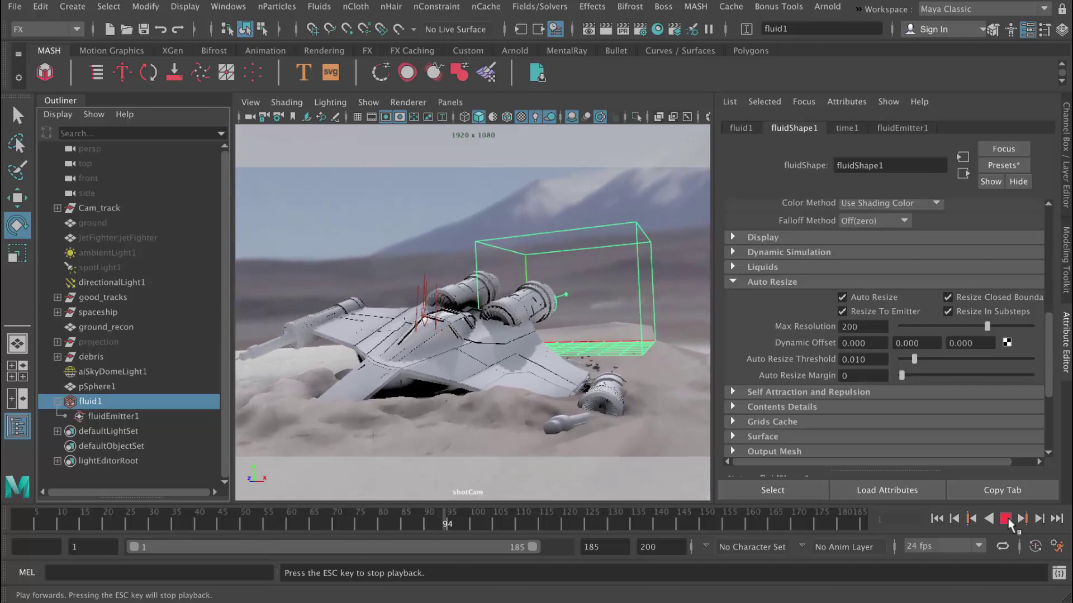
{"action": "left_click", "coordinate": [1007, 518]}
- Isolate fluid1 and fluidEmitter1 in the shotCam view and switch the viewport background to black
{"action": "left_click", "coordinate": [370, 103]}
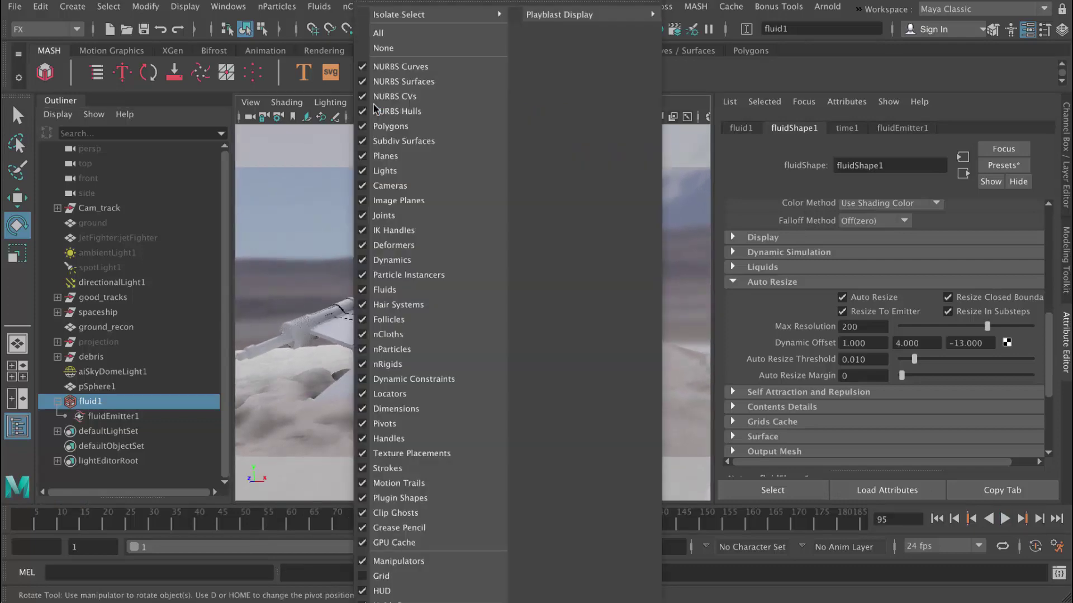
{"action": "left_click", "coordinate": [373, 104]}
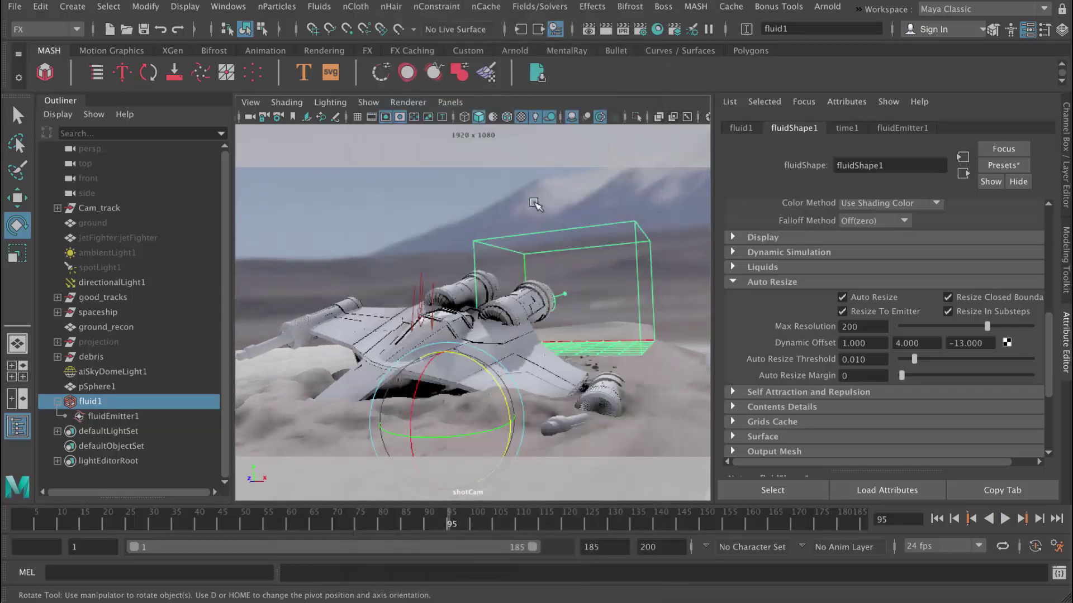
{"action": "left_click", "coordinate": [112, 416], "text": "ctrl"}
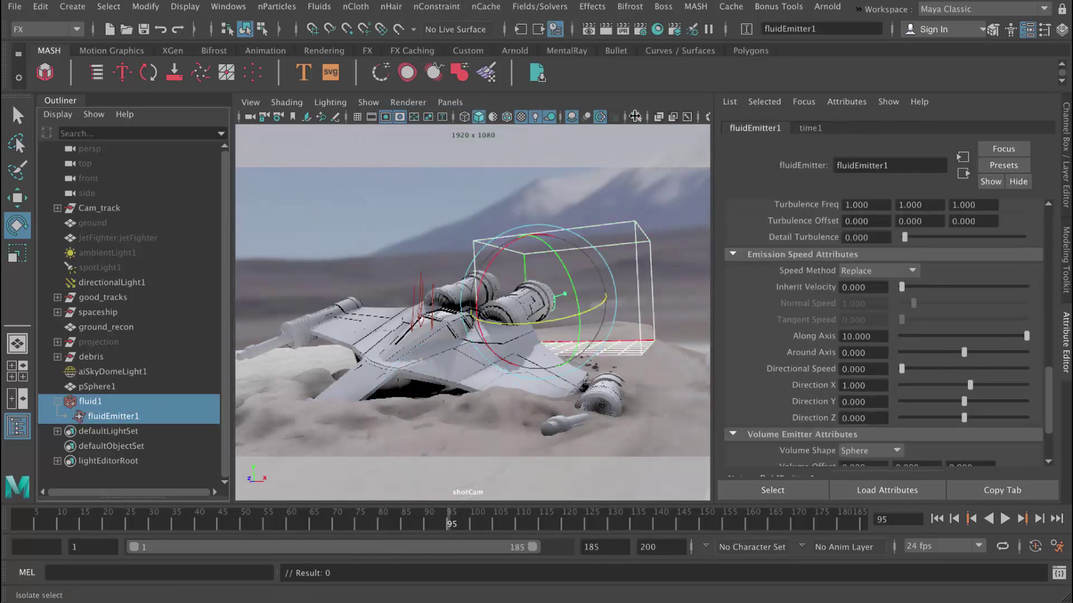
{"action": "left_click", "coordinate": [635, 116]}
{"action": "left_click", "coordinate": [670, 254]}
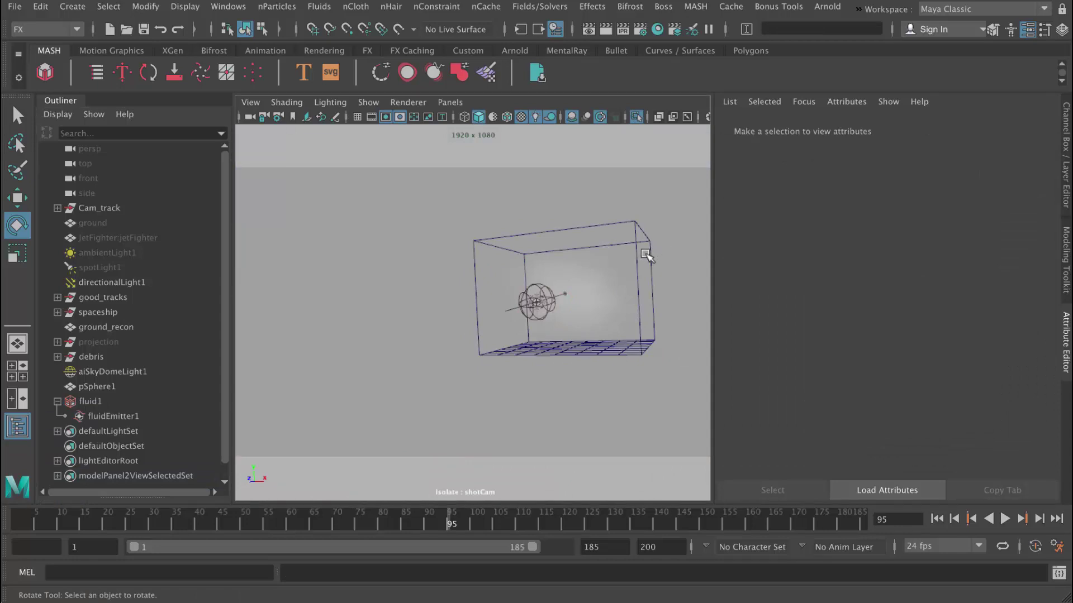
{"action": "key", "text": "alt+b"}
{"action": "key", "text": "alt+b"}
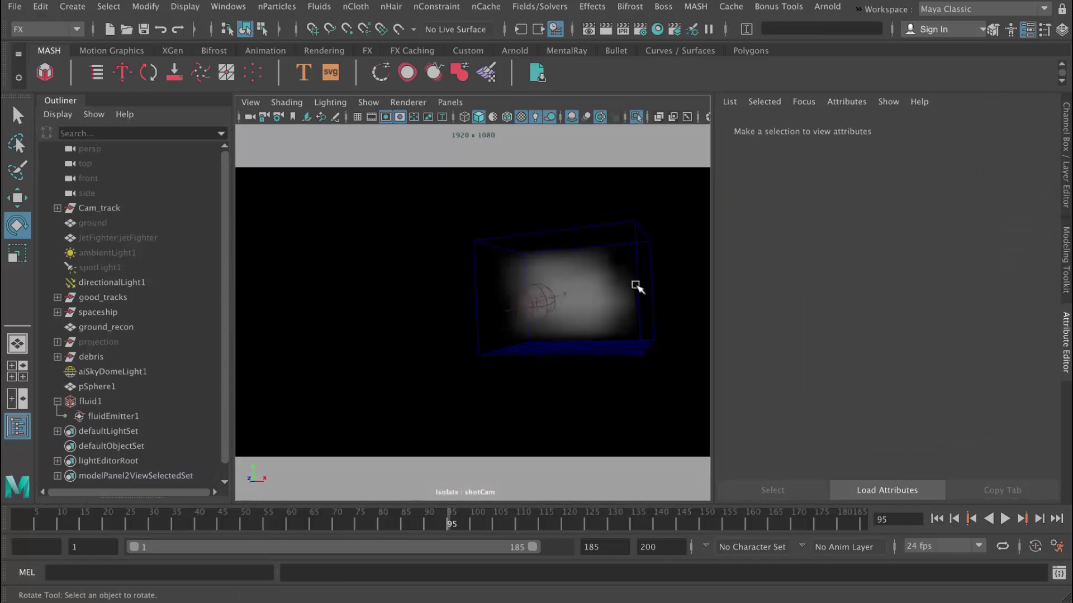
- Play the isolated simulation from the first frame to check the smoke against the black background
{"action": "left_click", "coordinate": [939, 519]}
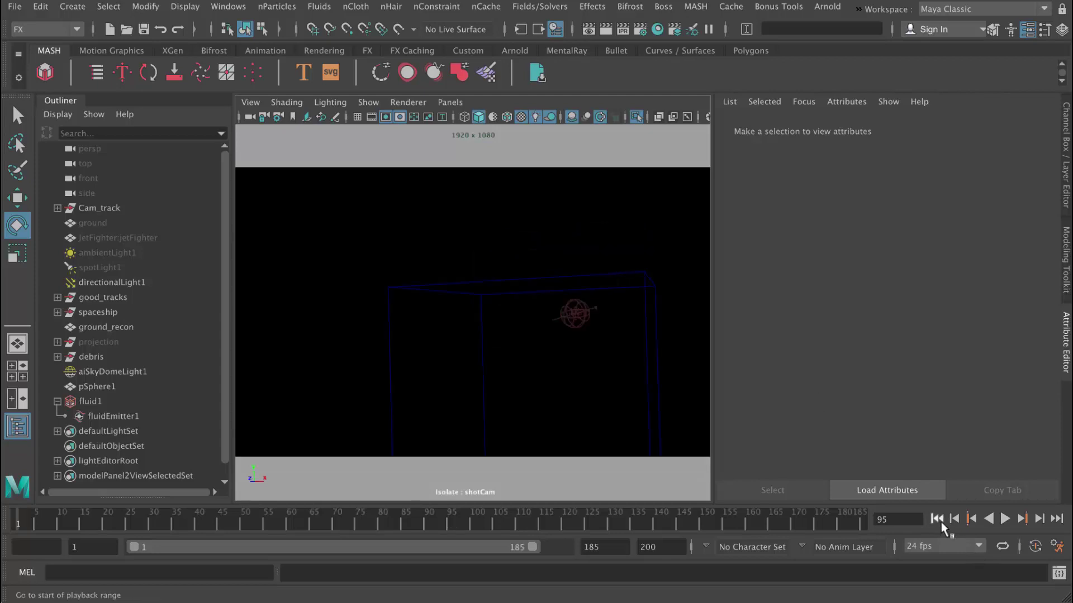
{"action": "left_click", "coordinate": [1005, 519]}
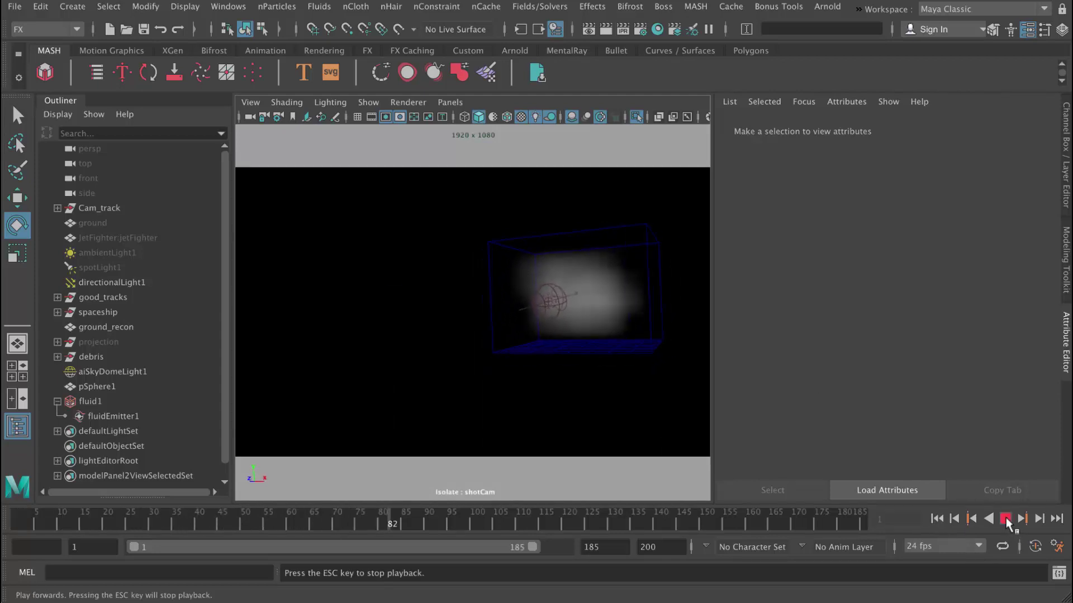
{"action": "left_click", "coordinate": [1006, 519]}
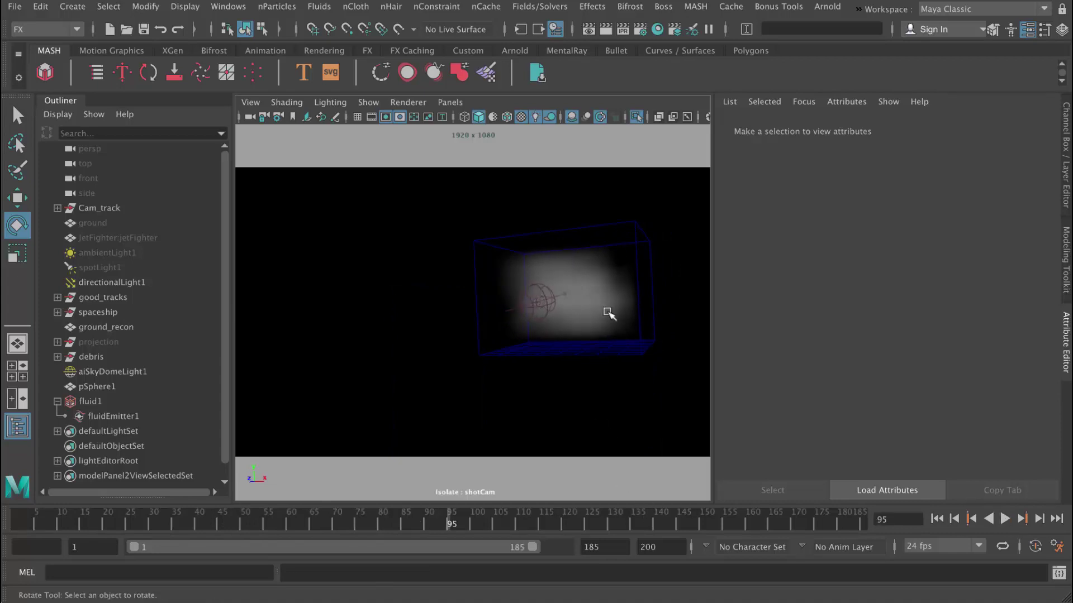
- Set the Base Resolution of the fluid1 container to 85
{"action": "left_click", "coordinate": [115, 400]}
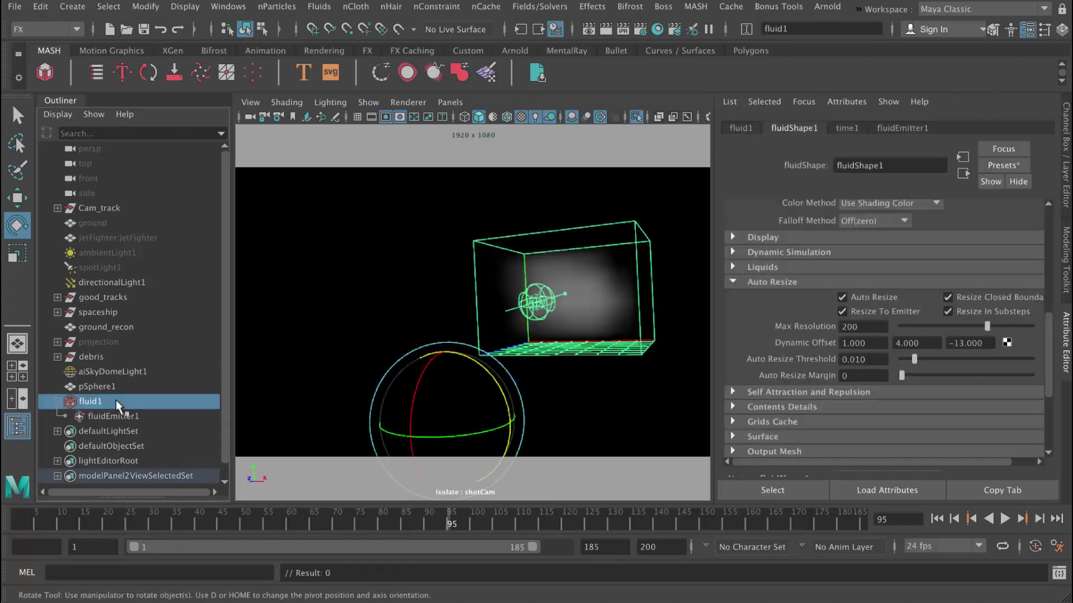
{"action": "scroll", "coordinate": [797, 378], "scroll_direction": "down", "scroll_amount": 5}
{"action": "scroll", "coordinate": [797, 377], "scroll_direction": "up", "scroll_amount": 15}
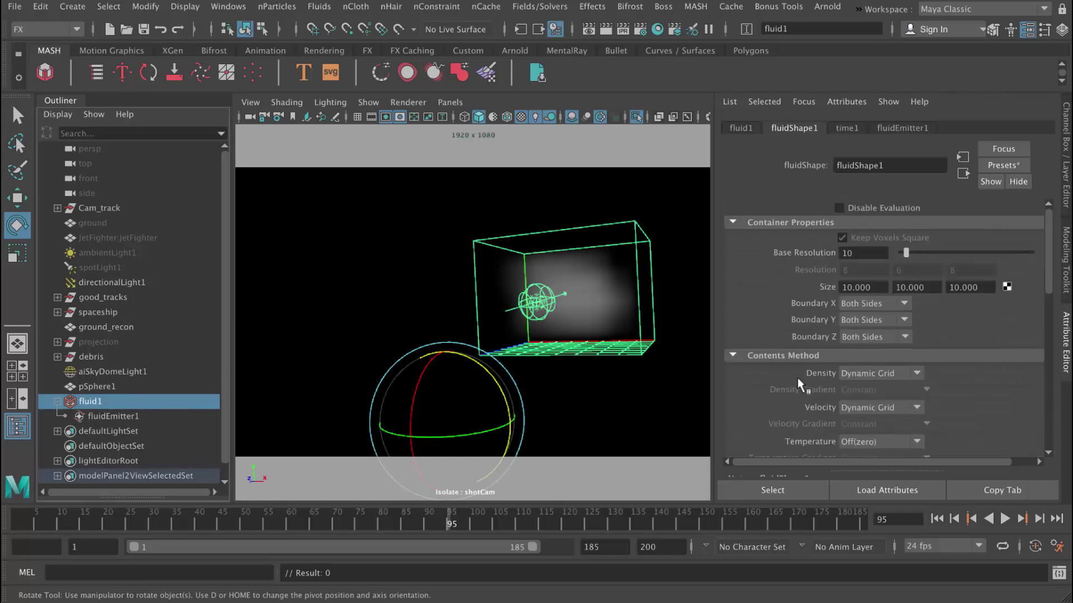
{"action": "double_click", "coordinate": [854, 254]}
{"action": "type", "text": "85"}
{"action": "key", "text": "Return"}
- Play the higher-resolution simulation and end the isolation to bring the full scene back into view
{"action": "left_click", "coordinate": [1003, 519]}
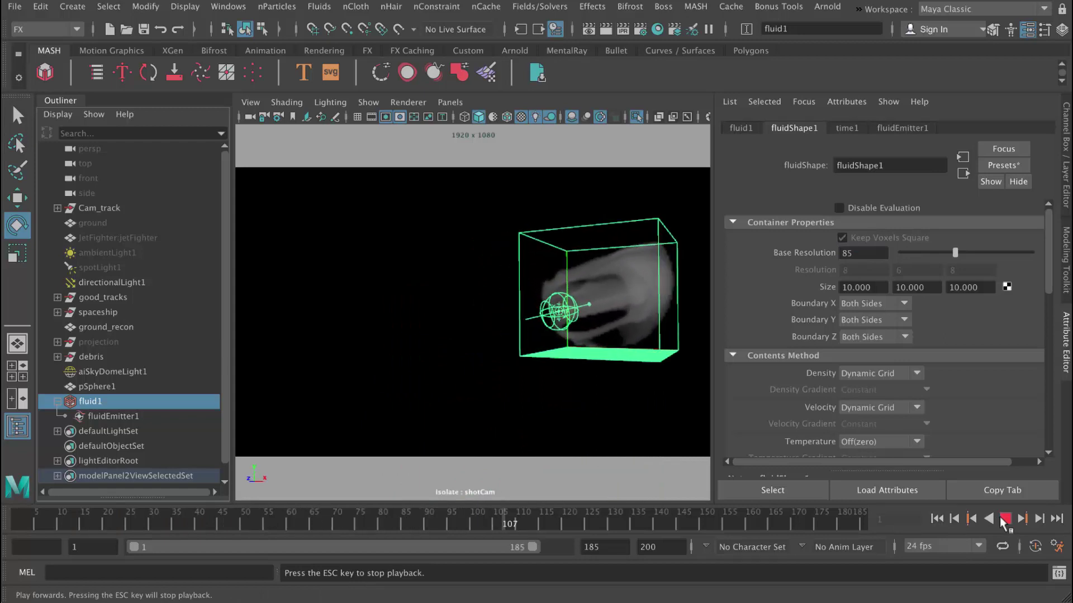
{"action": "left_click", "coordinate": [1004, 519]}
{"action": "left_click", "coordinate": [937, 519]}
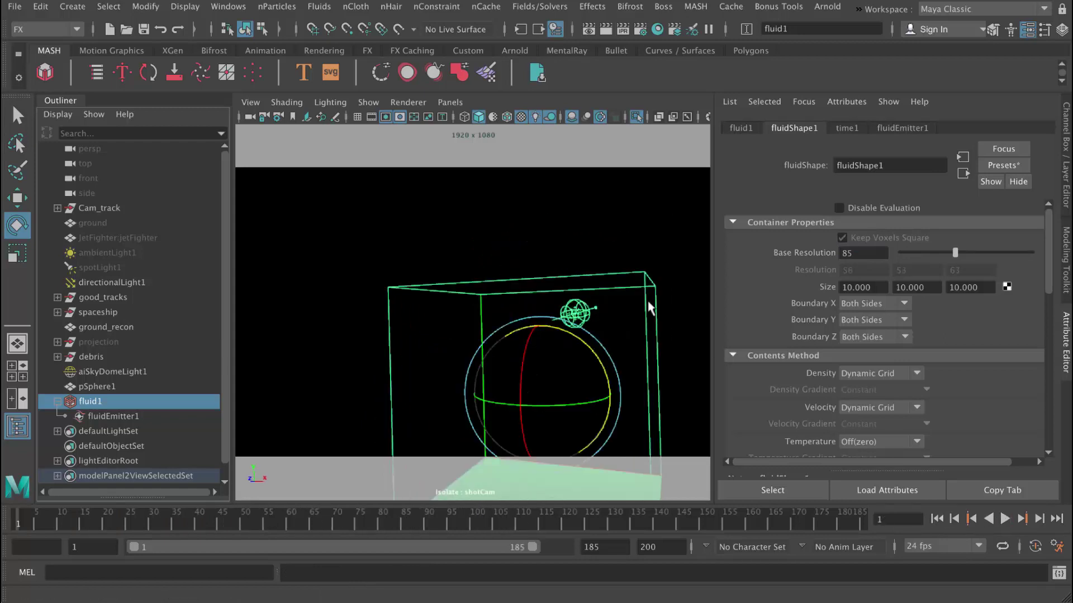
{"action": "left_click", "coordinate": [1000, 515]}
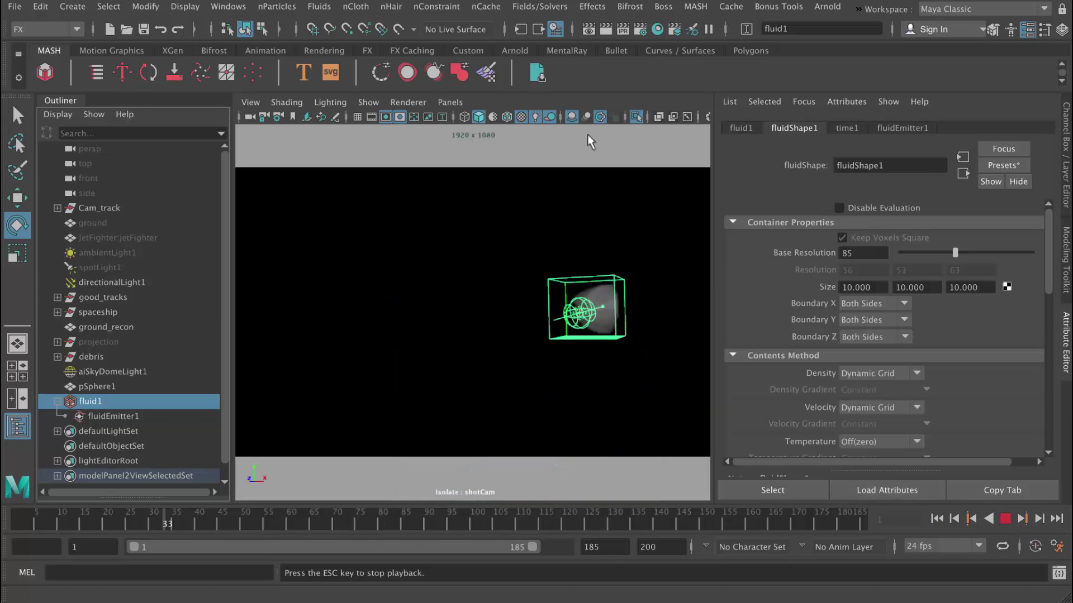
{"action": "left_click", "coordinate": [637, 115]}
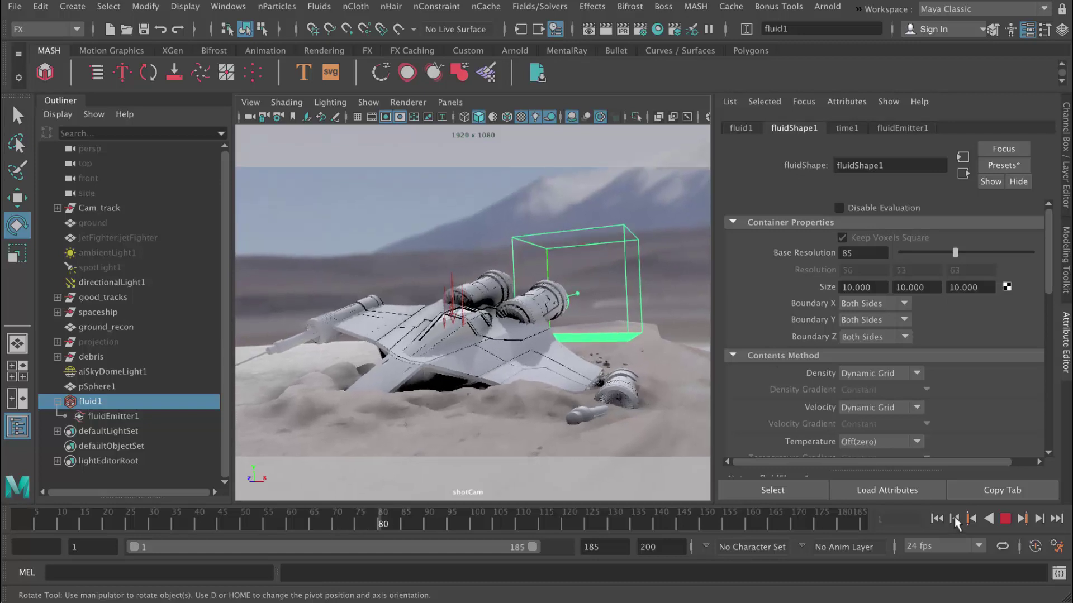
{"action": "left_click", "coordinate": [1005, 519]}
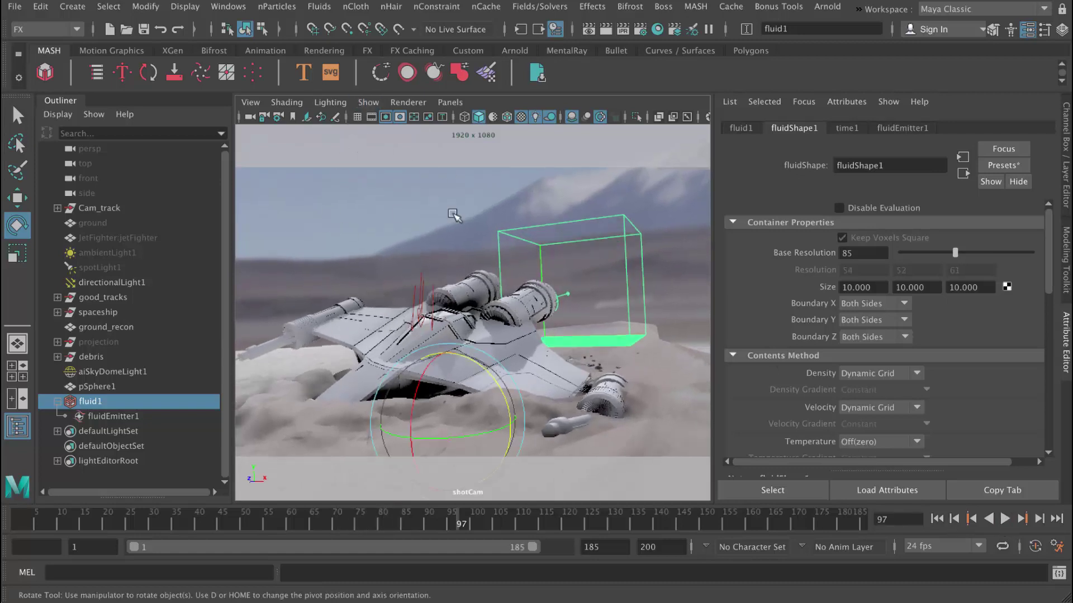
- Hide aiSkyDomeLight1 and turn off the background image plane in the shotCam view
{"action": "left_click", "coordinate": [366, 102]}
{"action": "left_click", "coordinate": [367, 101]}
{"action": "left_click", "coordinate": [136, 371]}
{"action": "key", "text": "h"}
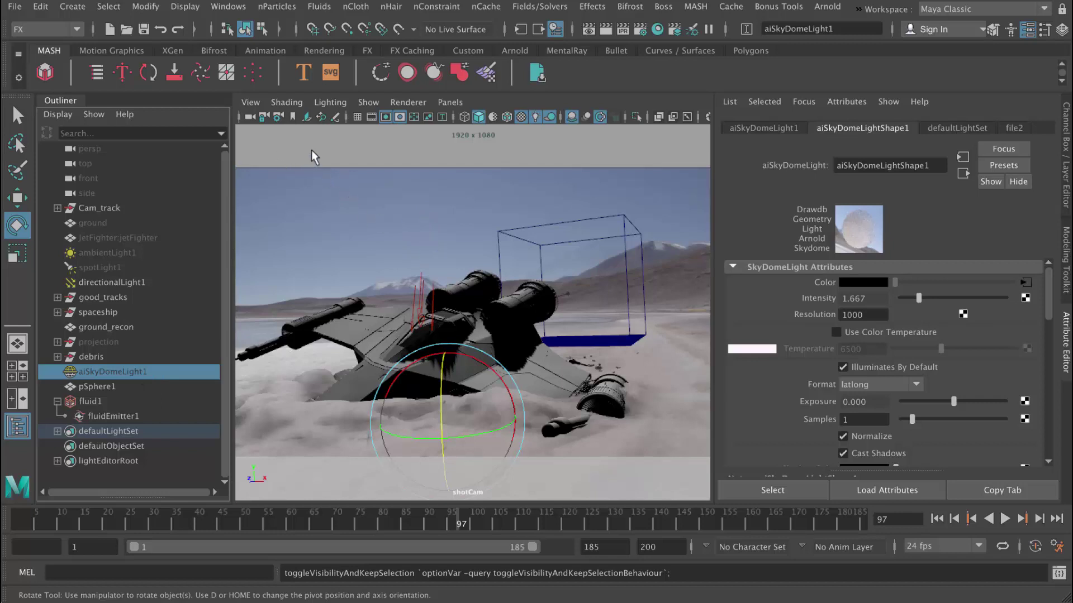
{"action": "left_click", "coordinate": [306, 117]}
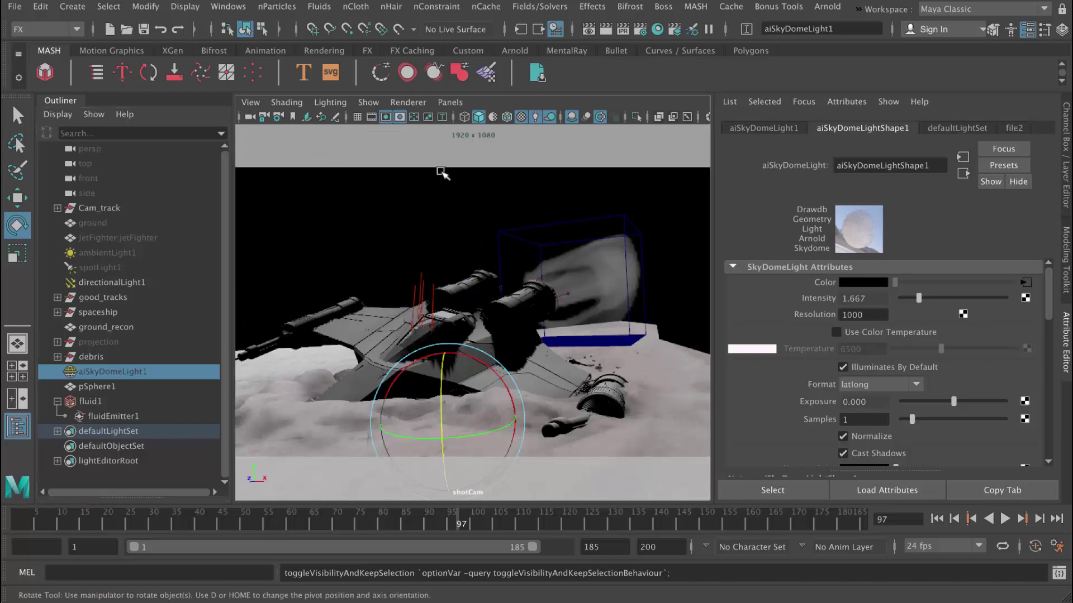
- Play the simulation from the first frame to check the smoke behind the engine, and return to the start
{"action": "left_click", "coordinate": [936, 519]}
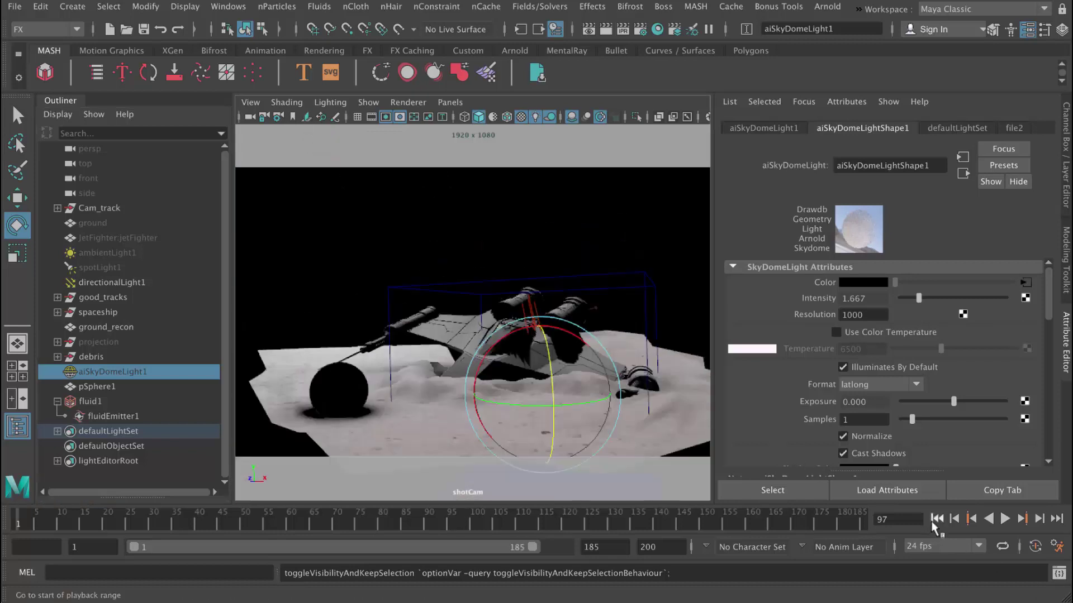
{"action": "left_click", "coordinate": [1003, 519]}
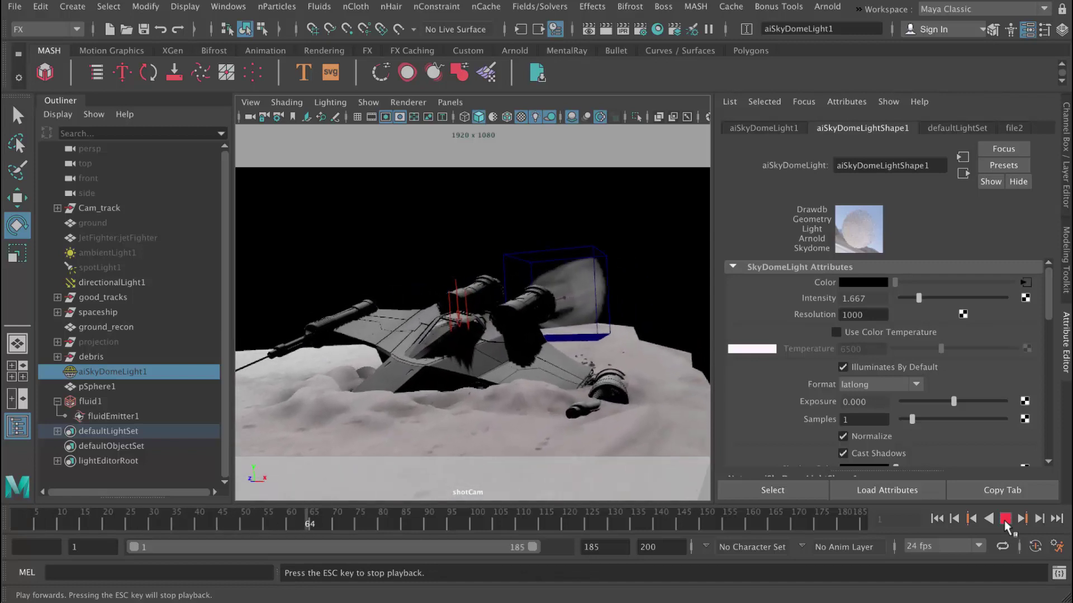
{"action": "left_click", "coordinate": [1004, 520]}
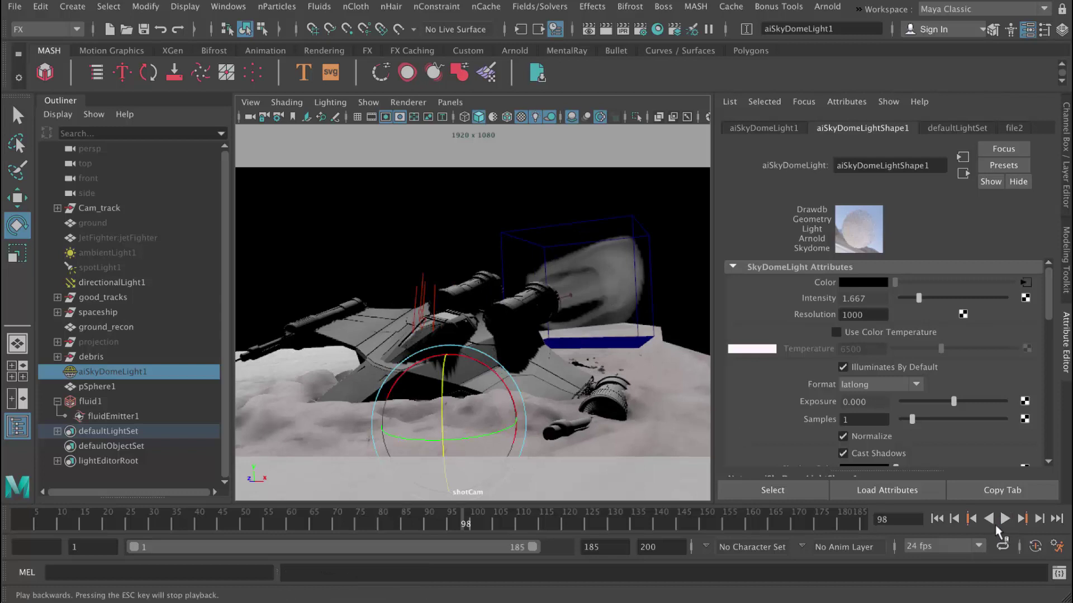
{"action": "left_click", "coordinate": [937, 519]}
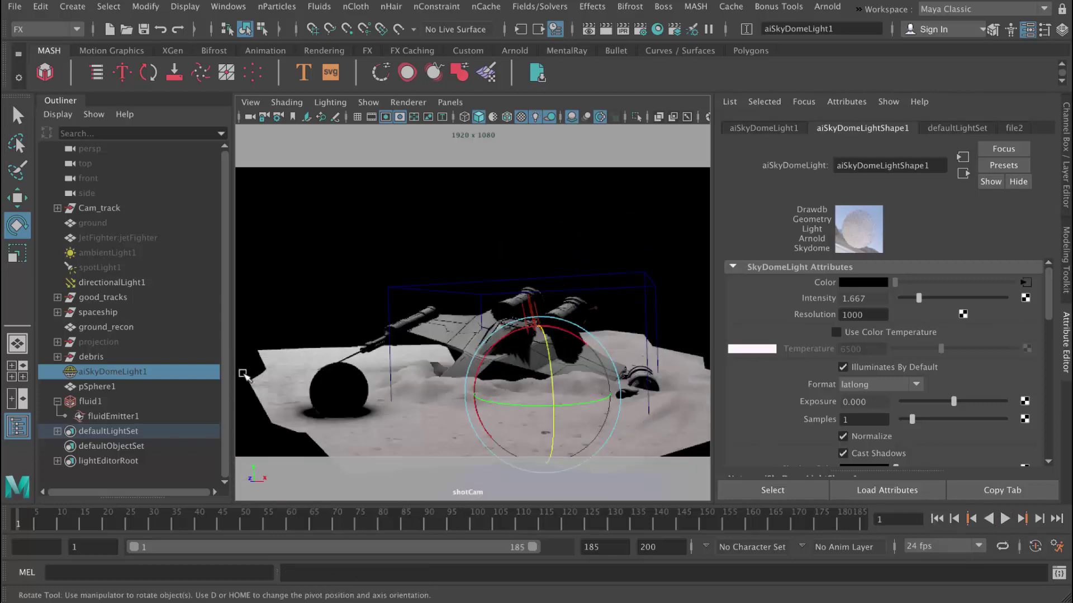
- Select fluidEmitter1 and collapse its speed, volume, turbulence, fluid and basic emitter attribute sections
{"action": "left_click", "coordinate": [119, 417]}
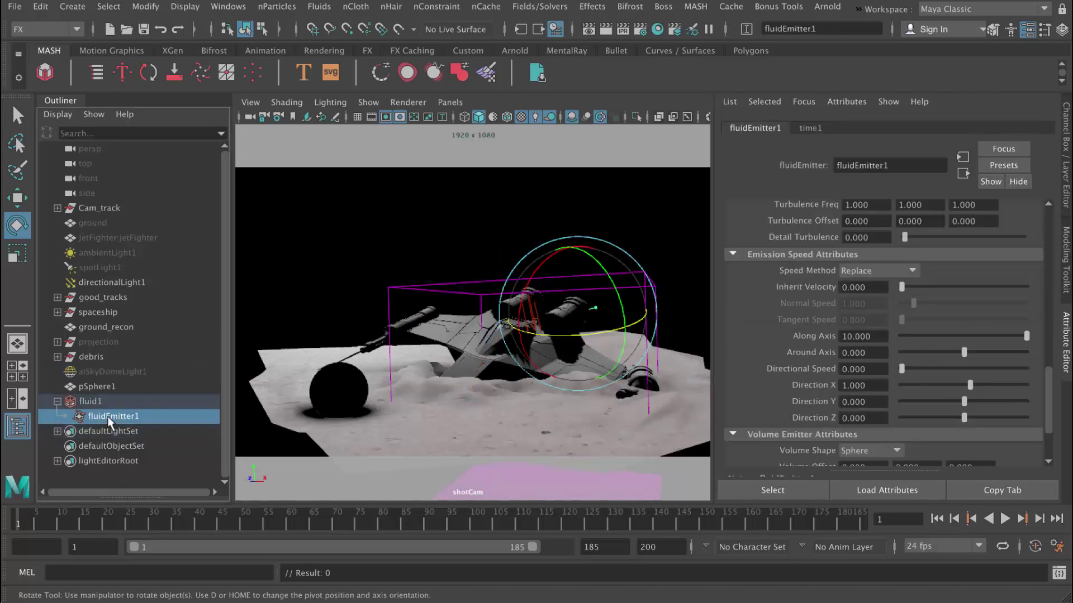
{"action": "left_click", "coordinate": [760, 255]}
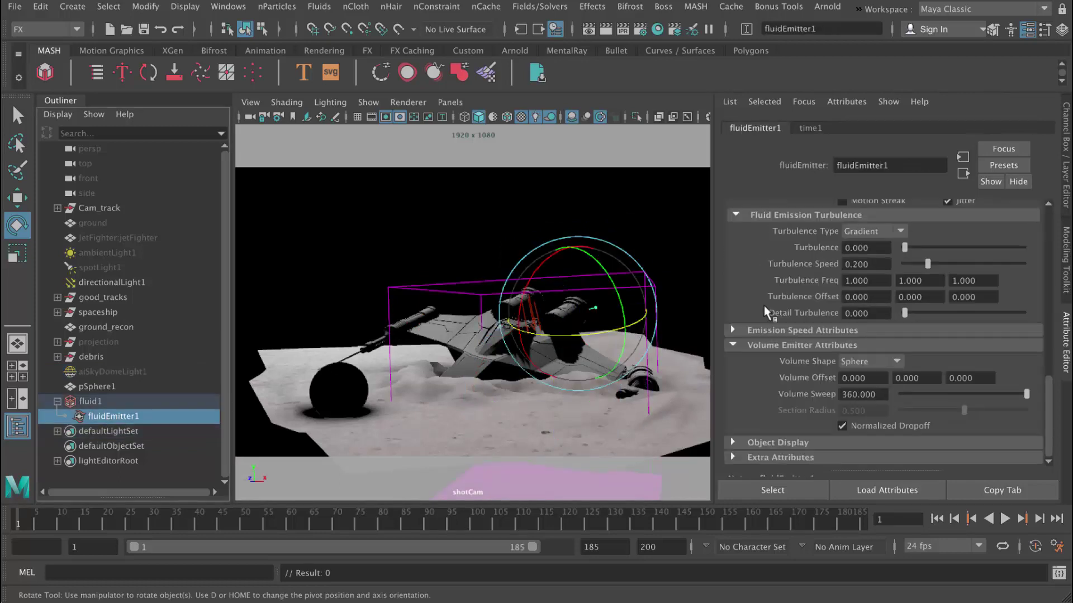
{"action": "left_click", "coordinate": [760, 345]}
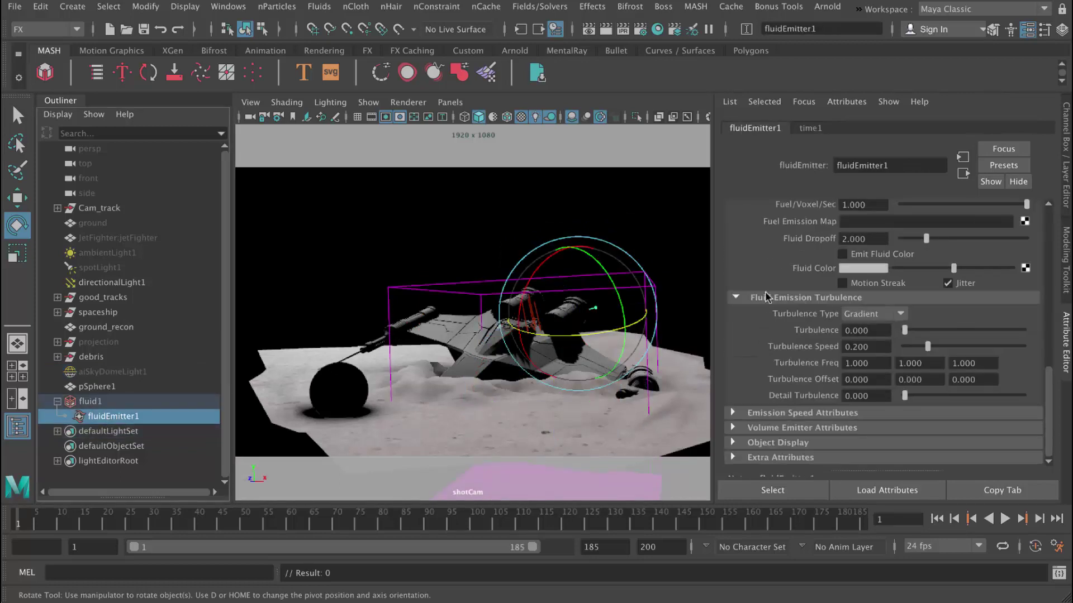
{"action": "left_click", "coordinate": [806, 297]}
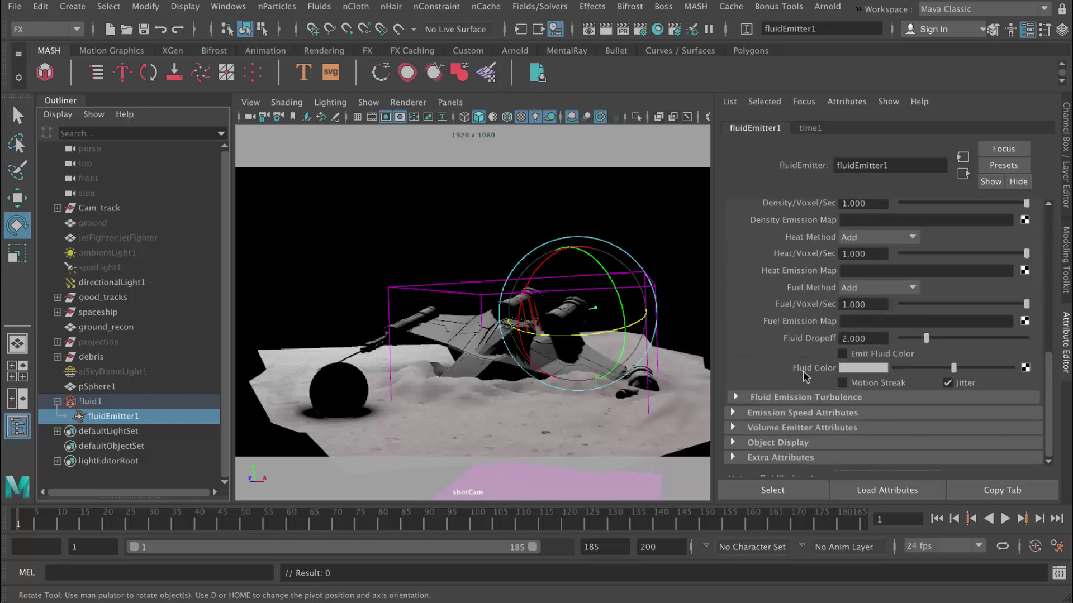
{"action": "scroll", "coordinate": [804, 375], "scroll_direction": "up", "scroll_amount": 5}
{"action": "left_click", "coordinate": [801, 350]}
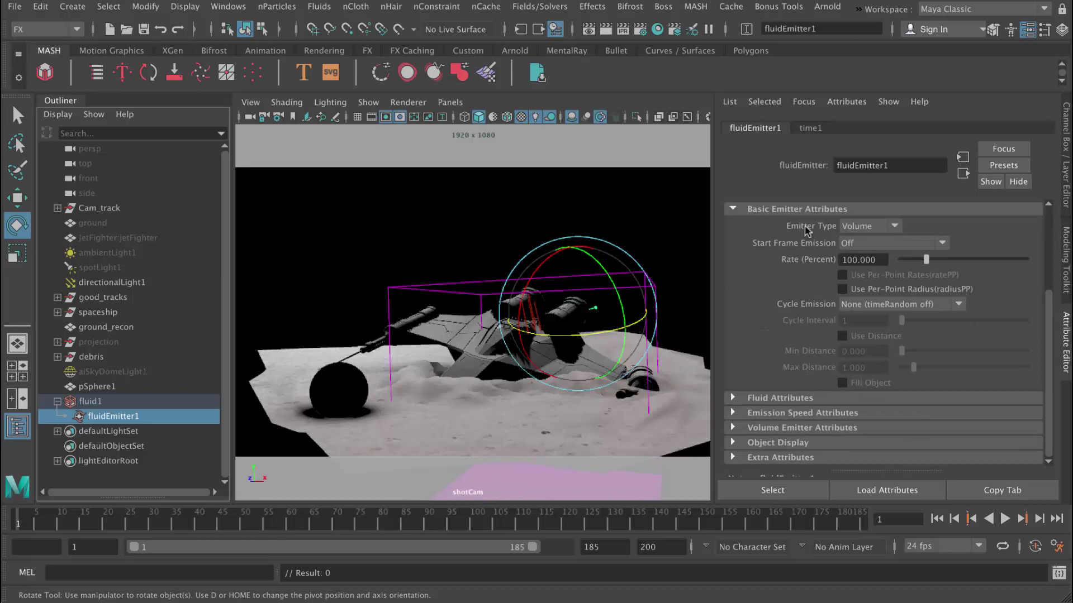
{"action": "left_click", "coordinate": [800, 210]}
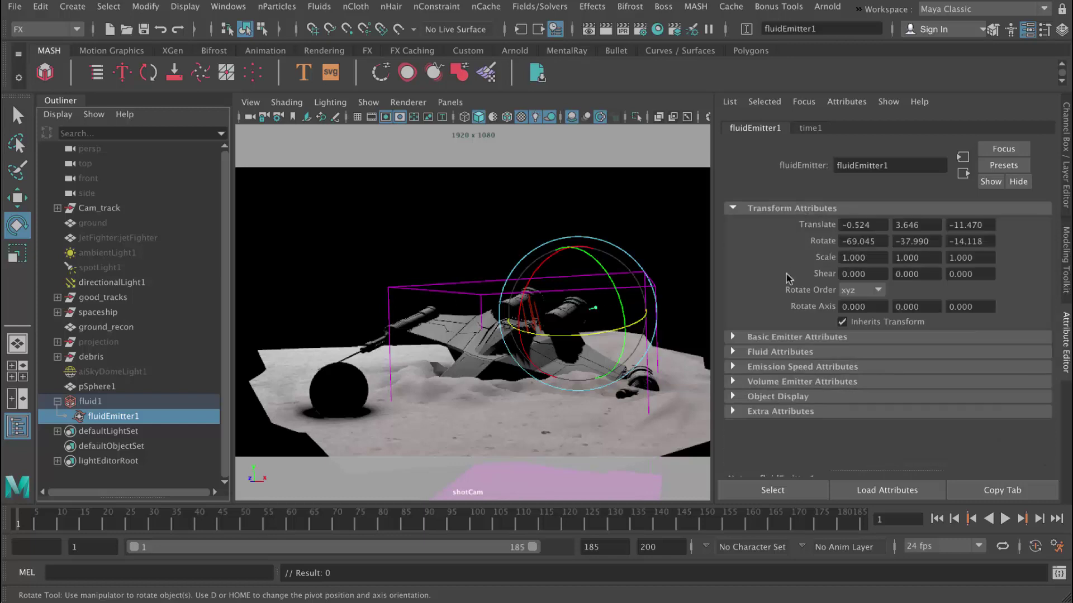
- Set the emitter's fluid emission Turbulence to 10 and Turbulence Speed to 1, and play the simulation to check the smoke
{"action": "left_click", "coordinate": [771, 351]}
{"action": "scroll", "coordinate": [787, 356], "scroll_direction": "down", "scroll_amount": 4}
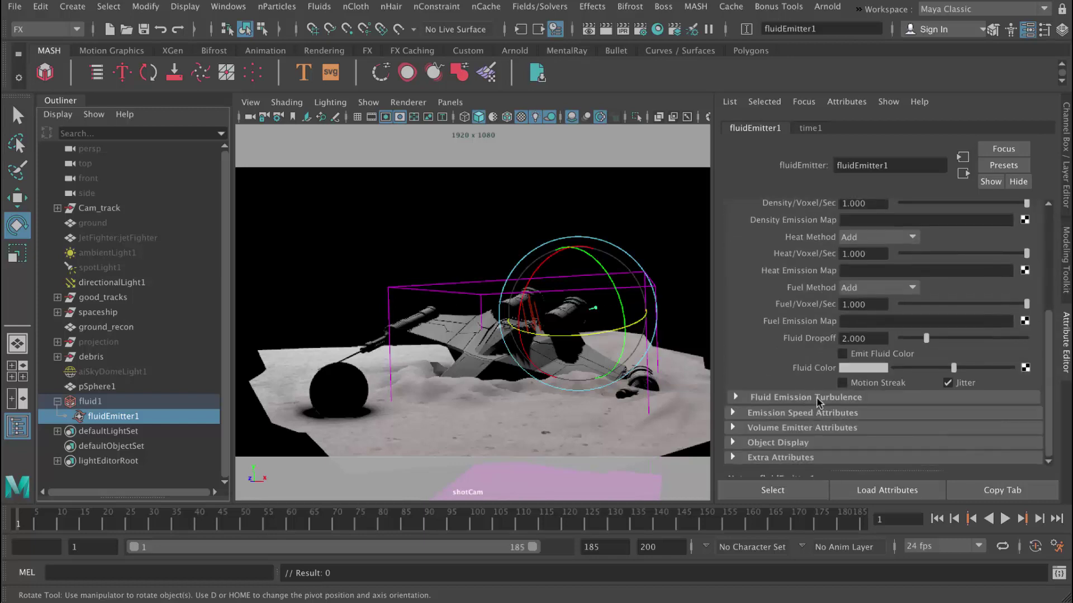
{"action": "left_click", "coordinate": [789, 397]}
{"action": "scroll", "coordinate": [789, 391], "scroll_direction": "down", "scroll_amount": 3}
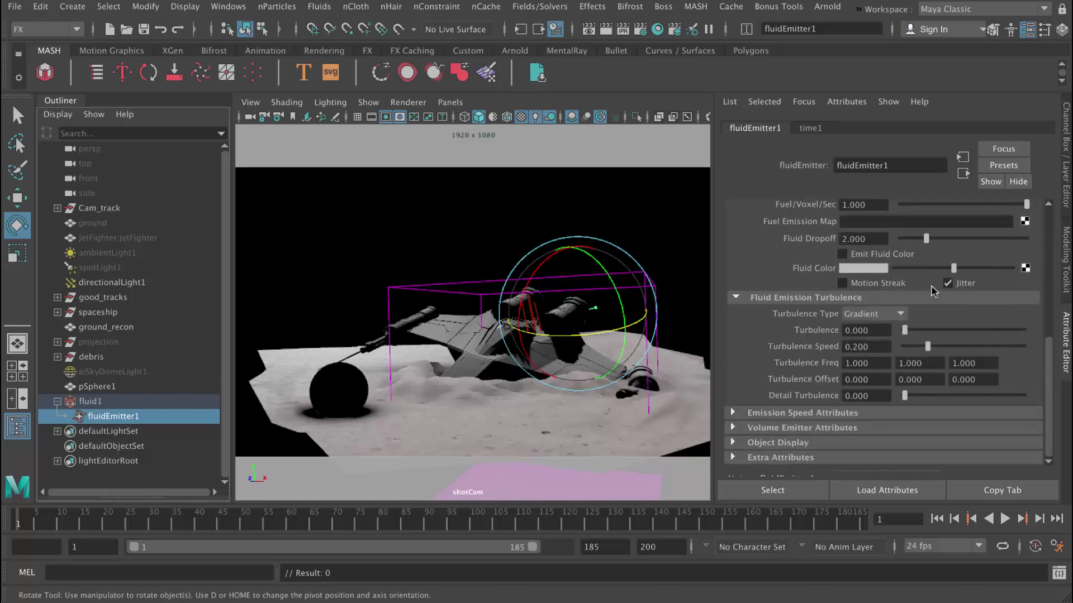
{"action": "left_click_drag", "start_coordinate": [916, 330], "coordinate": [1040, 336]}
{"action": "left_click_drag", "start_coordinate": [929, 348], "coordinate": [1056, 355]}
{"action": "left_click", "coordinate": [1004, 519]}
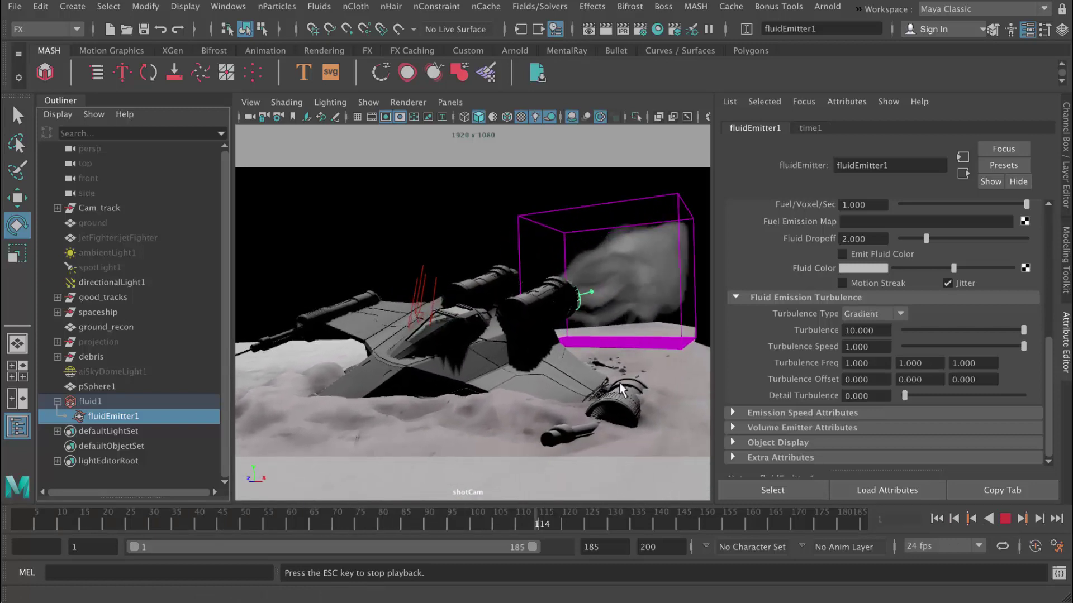
- Stop playback, select fluid1, collapse its container, contents method, auto resize and density sections, and expand Contents Details
{"action": "left_click", "coordinate": [1005, 518]}
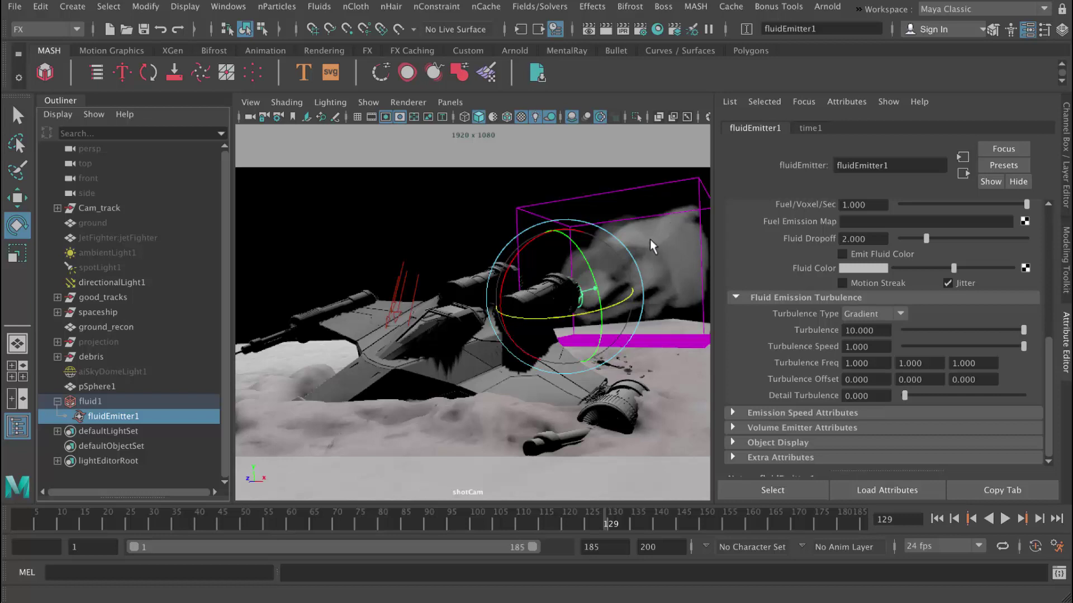
{"action": "left_click", "coordinate": [412, 211]}
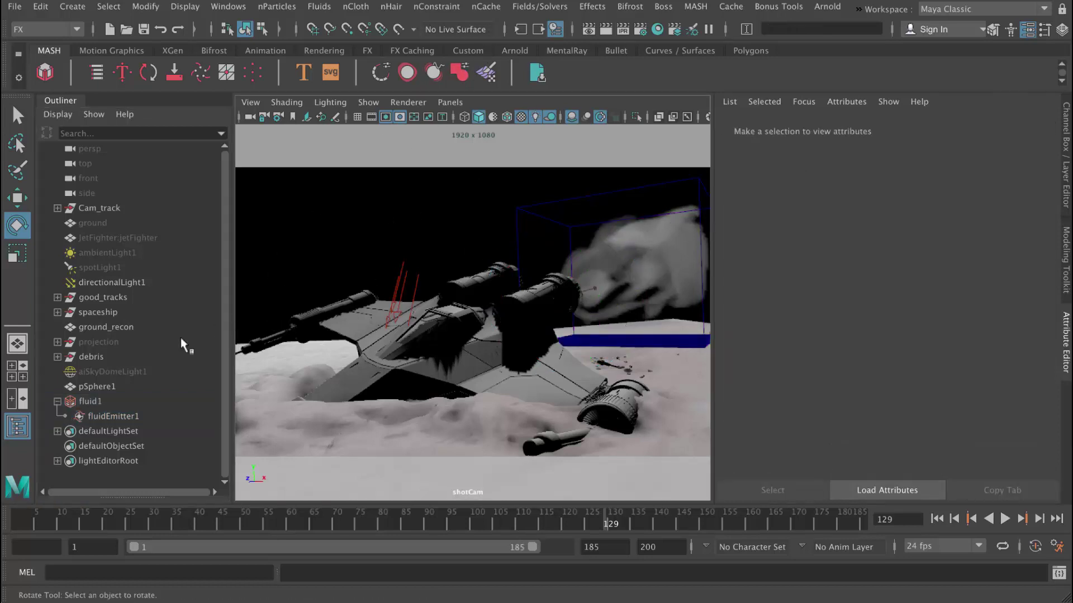
{"action": "left_click", "coordinate": [96, 400]}
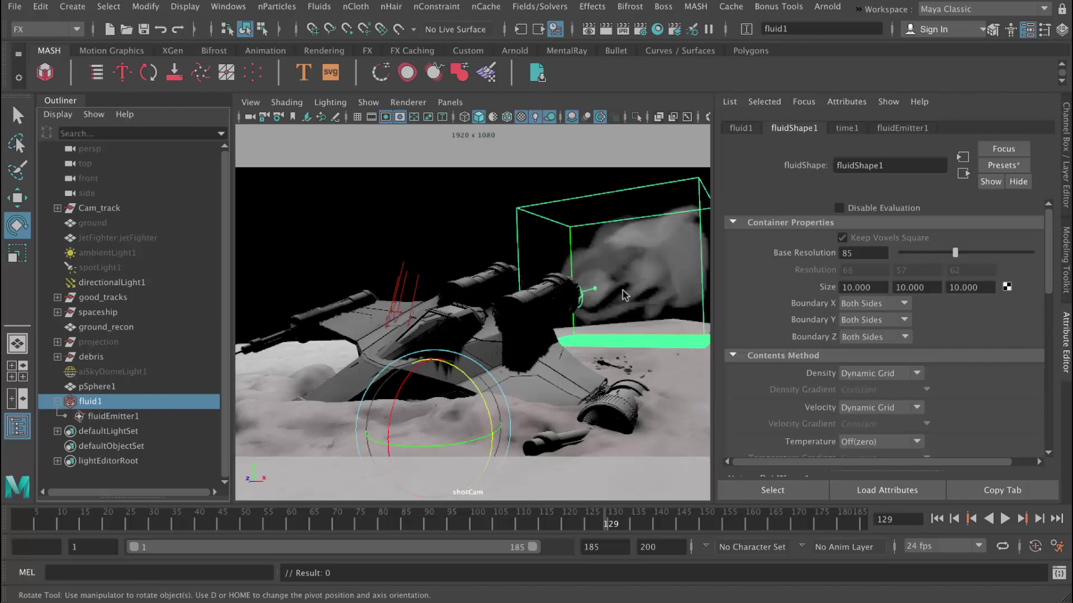
{"action": "left_click", "coordinate": [776, 223]}
{"action": "left_click", "coordinate": [778, 238]}
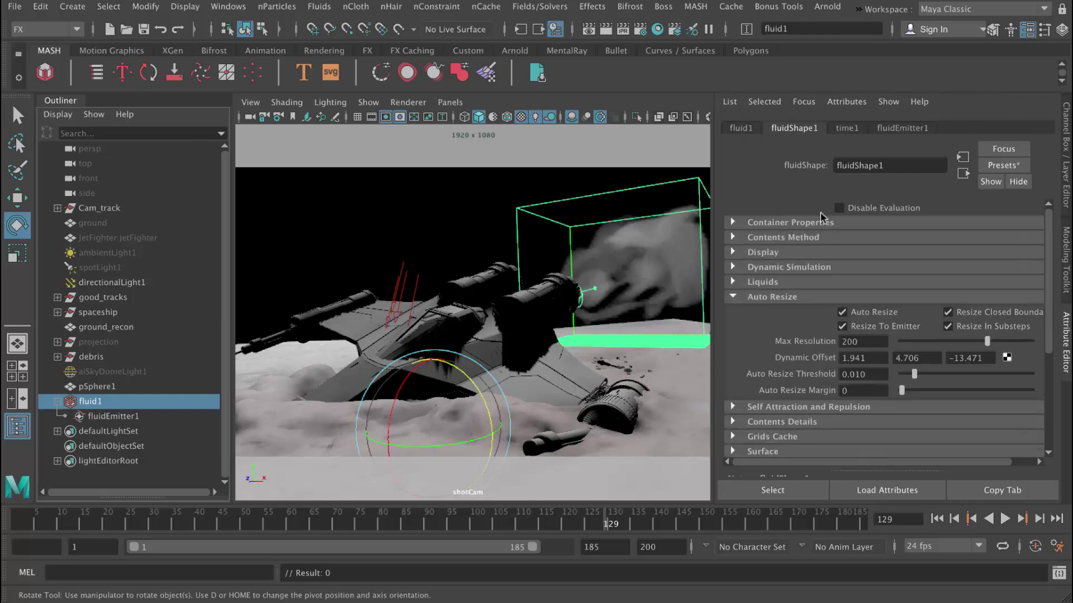
{"action": "left_click", "coordinate": [787, 299]}
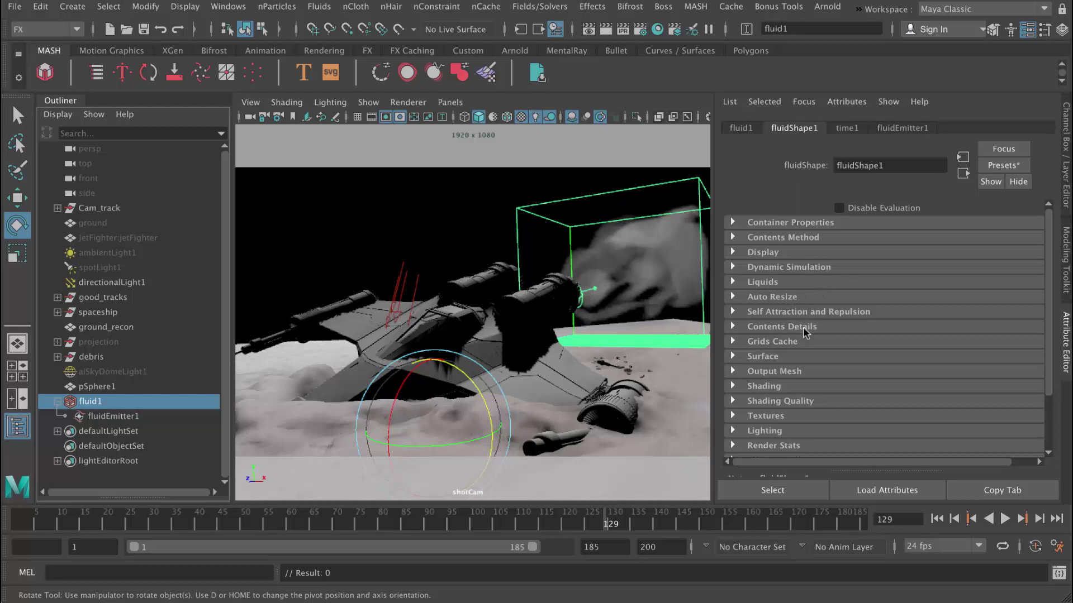
{"action": "left_click", "coordinate": [786, 326]}
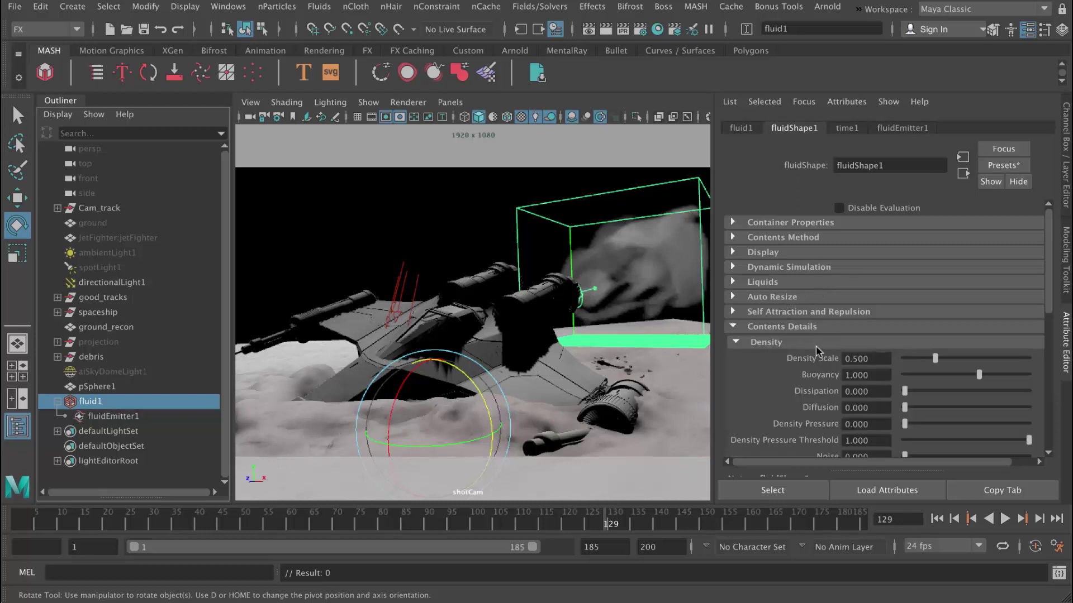
{"action": "left_click", "coordinate": [811, 342]}
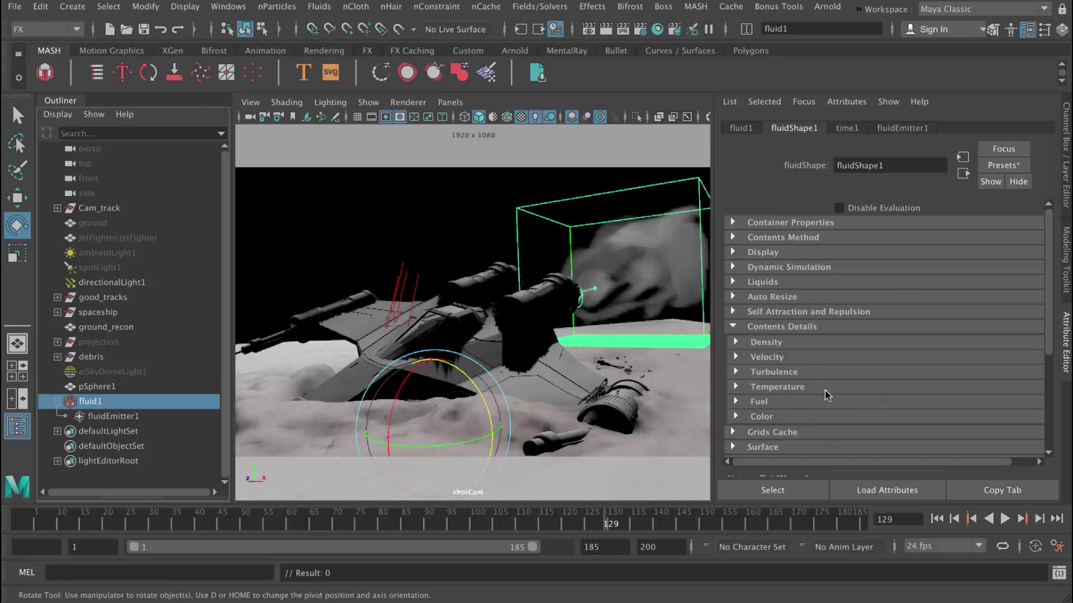
- Set the fluid's density Buoyancy to 0 and play the simulation from the first frame to check the smoke
{"action": "left_click", "coordinate": [786, 342]}
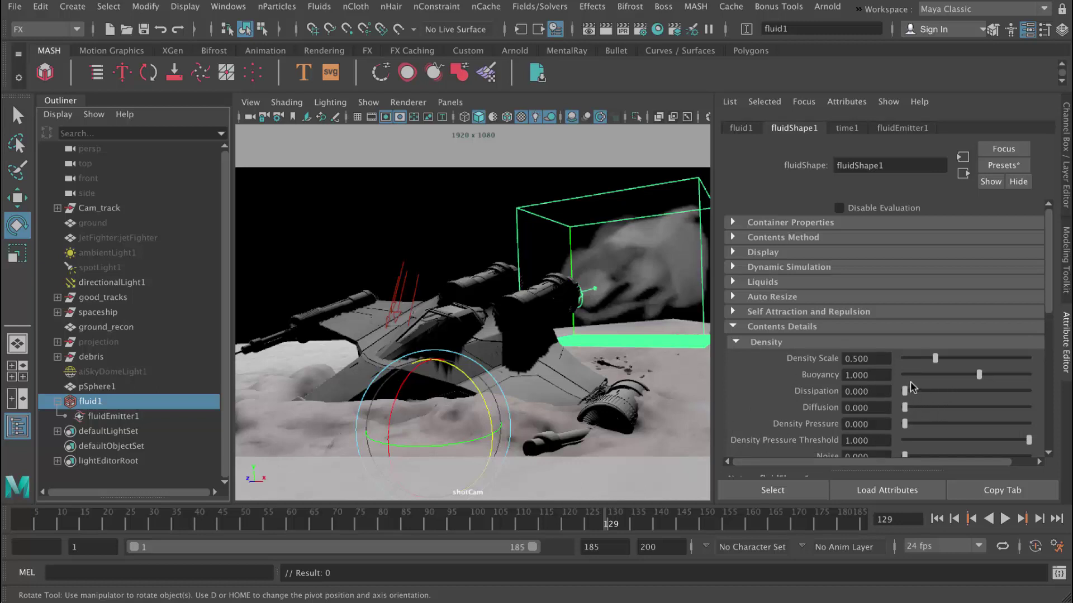
{"action": "double_click", "coordinate": [857, 377]}
{"action": "type", "text": "0"}
{"action": "key", "text": "Return"}
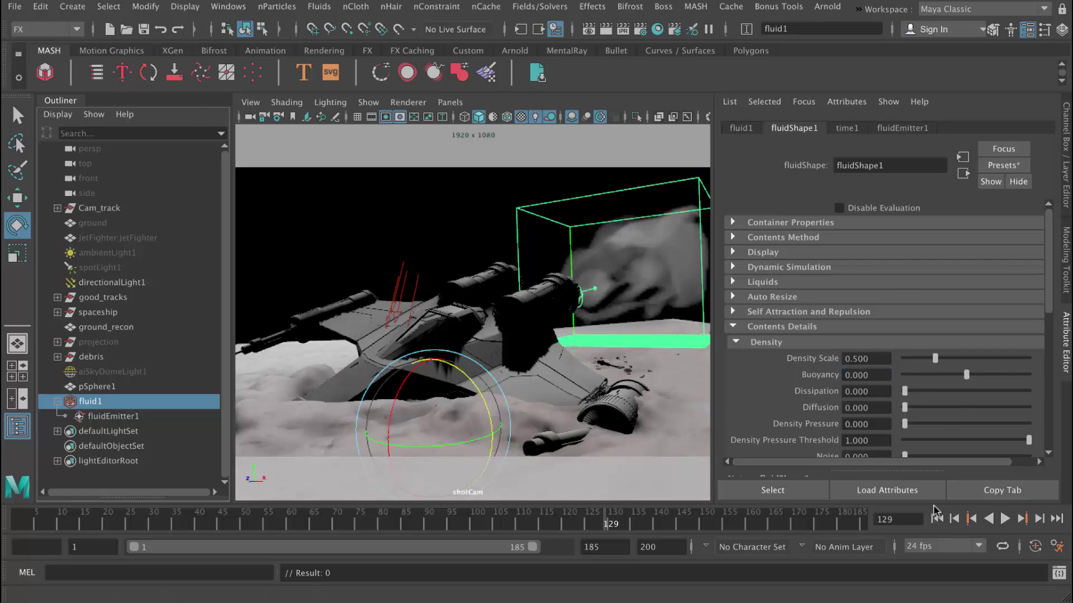
{"action": "left_click", "coordinate": [937, 519]}
{"action": "left_click", "coordinate": [1006, 519]}
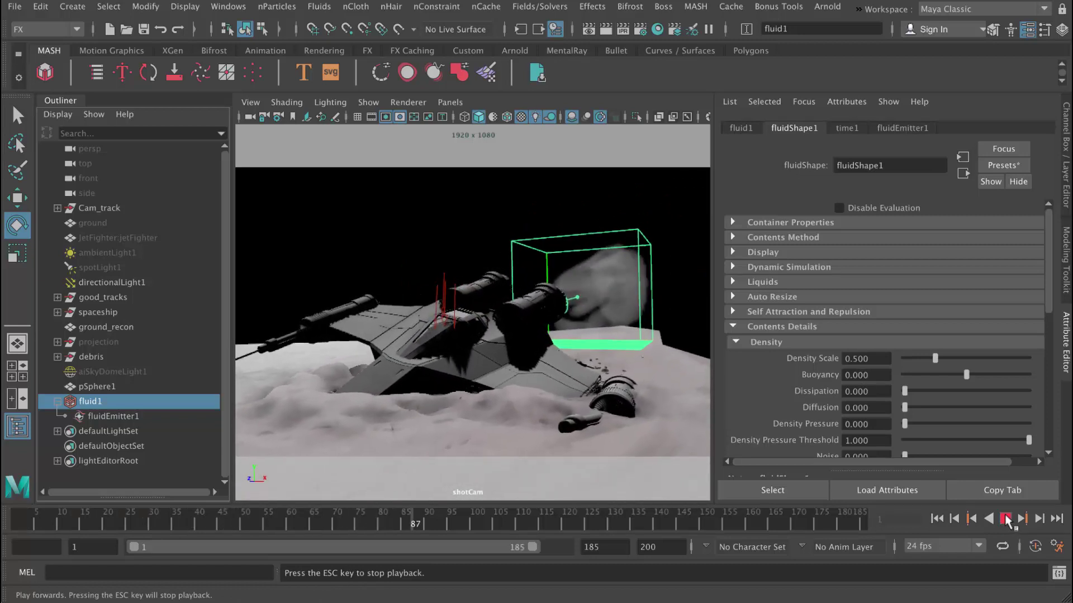
{"action": "left_click", "coordinate": [1005, 520]}
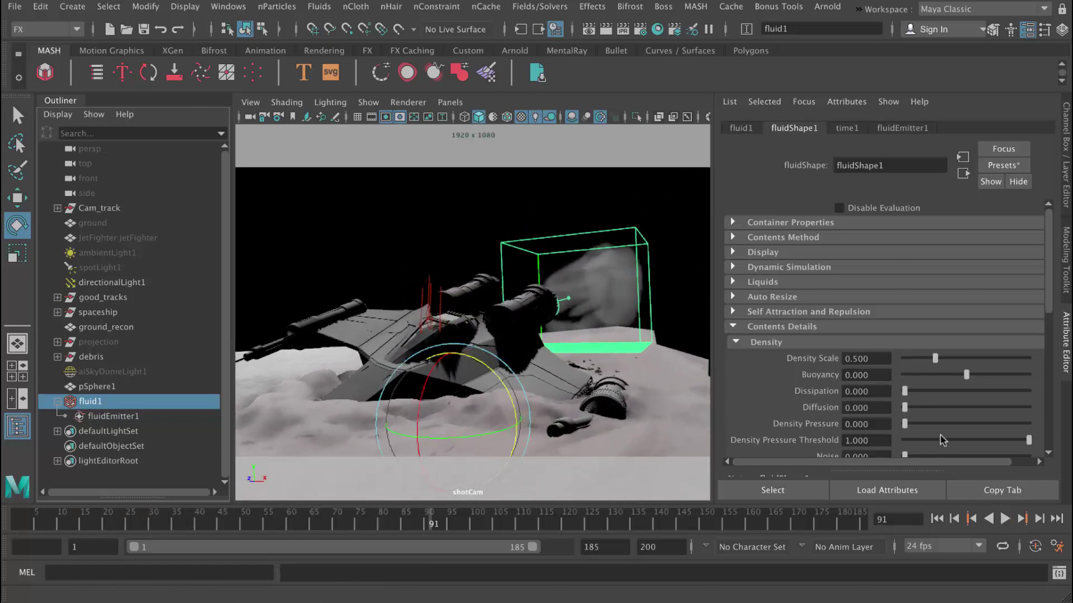
- Set Buoyancy back to 1, try a Density Scale of 0.994, and return Density Scale to 0.5
{"action": "double_click", "coordinate": [871, 375]}
{"action": "type", "text": "1"}
{"action": "key", "text": "Tab"}
{"action": "left_click_drag", "start_coordinate": [938, 362], "coordinate": [965, 362]}
{"action": "double_click", "coordinate": [872, 358]}
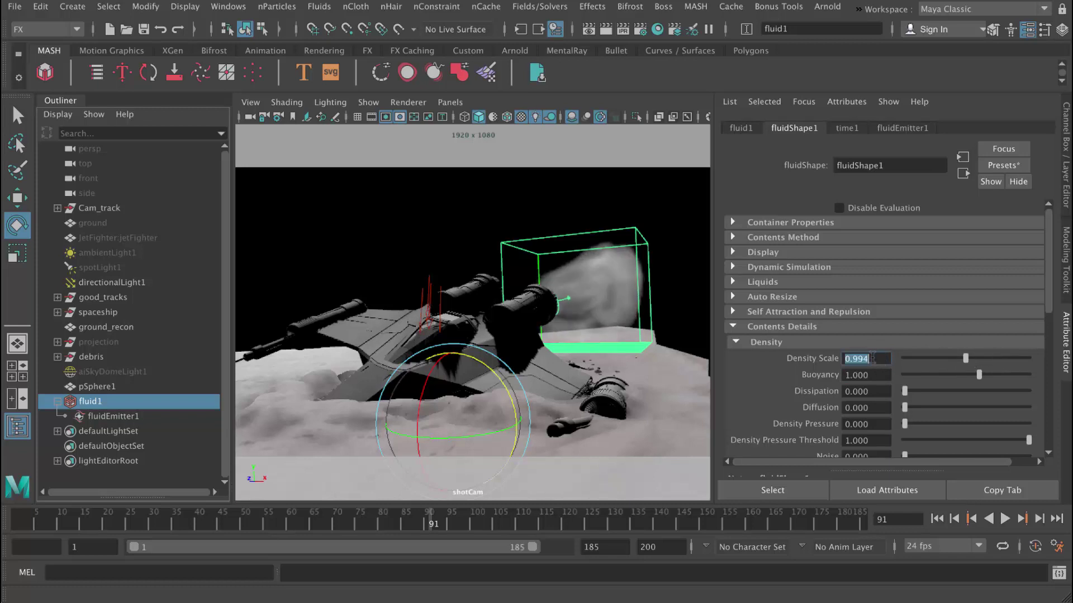
{"action": "type", "text": ".5"}
{"action": "key", "text": "Return"}
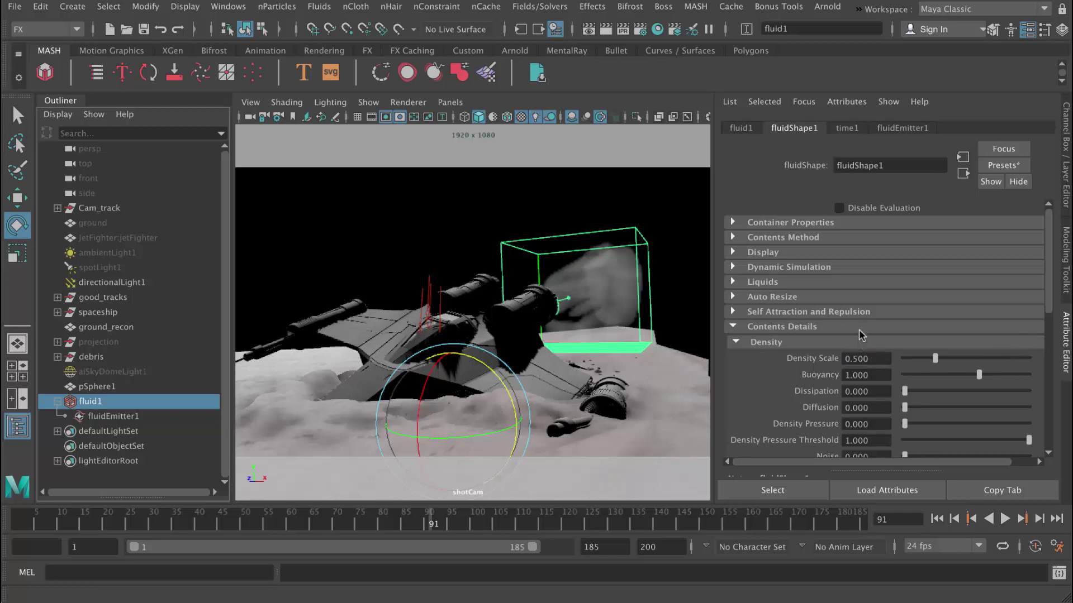
- Set the fluid's turbulence Strength to 0.333 and play the simulation from the first frame to check the smoke
{"action": "left_click", "coordinate": [854, 341]}
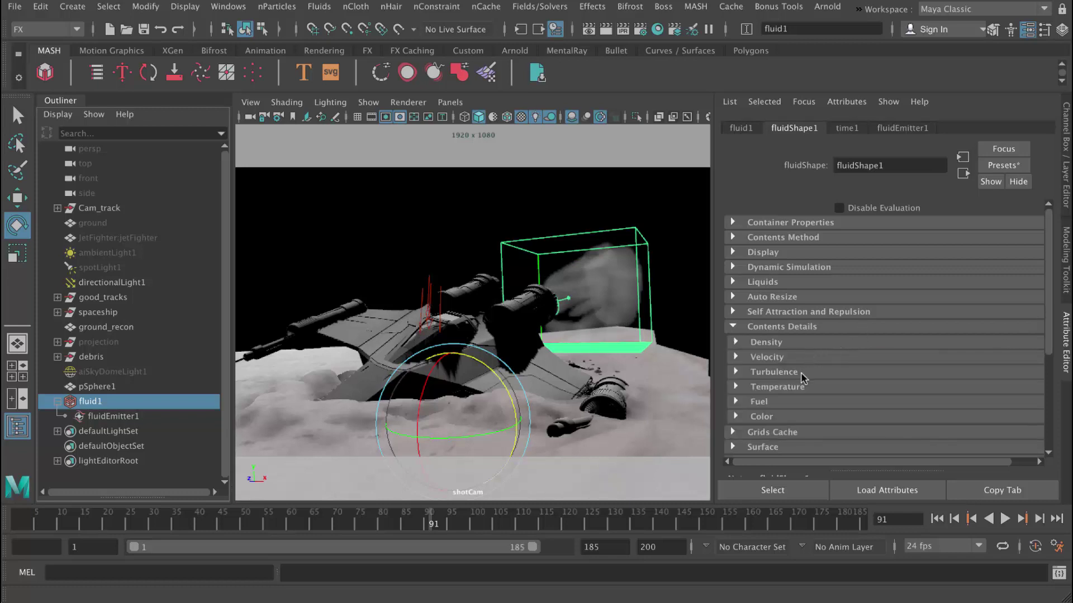
{"action": "left_click", "coordinate": [801, 377]}
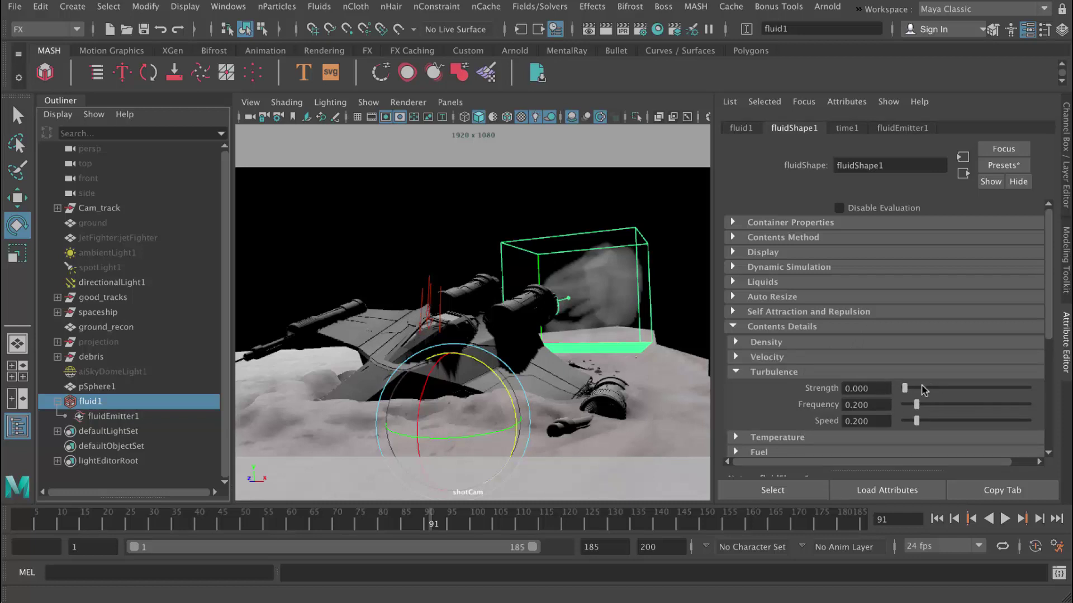
{"action": "left_click_drag", "start_coordinate": [924, 390], "coordinate": [945, 388]}
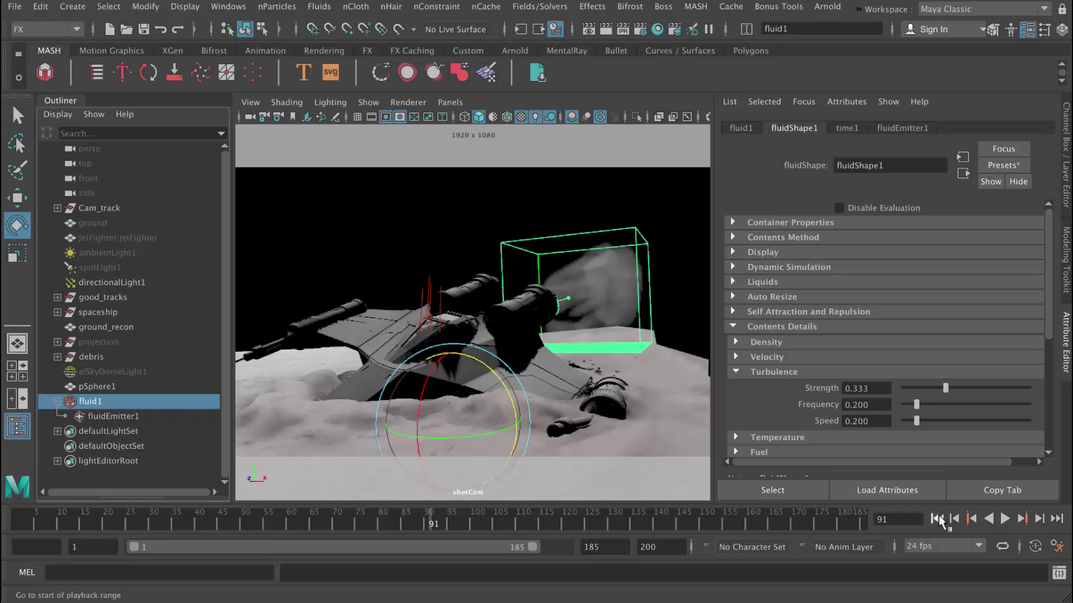
{"action": "left_click", "coordinate": [937, 519]}
{"action": "left_click", "coordinate": [1005, 519]}
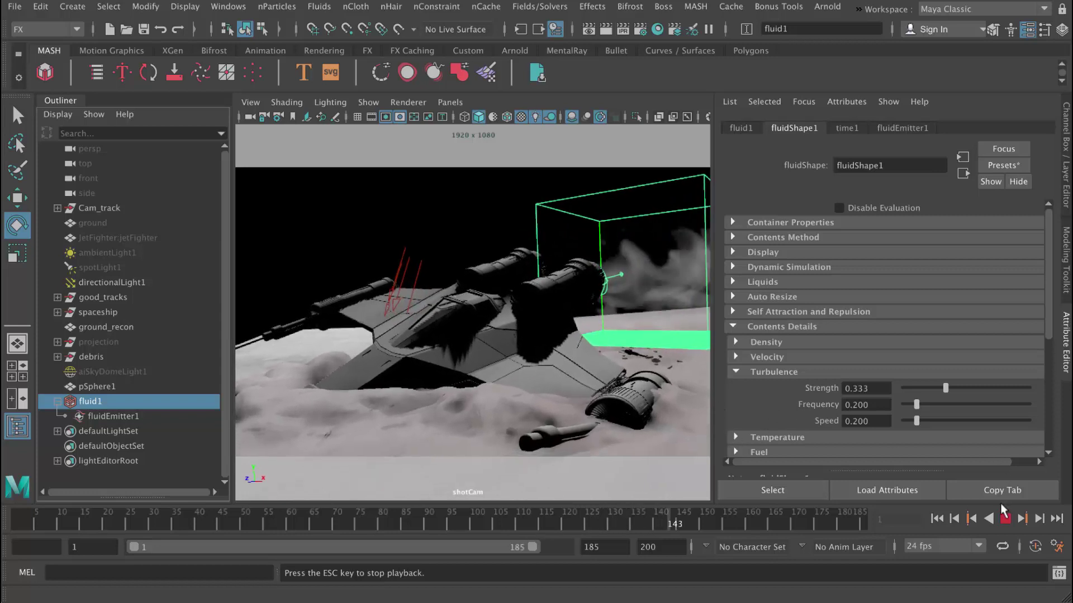
{"action": "left_click", "coordinate": [1004, 519]}
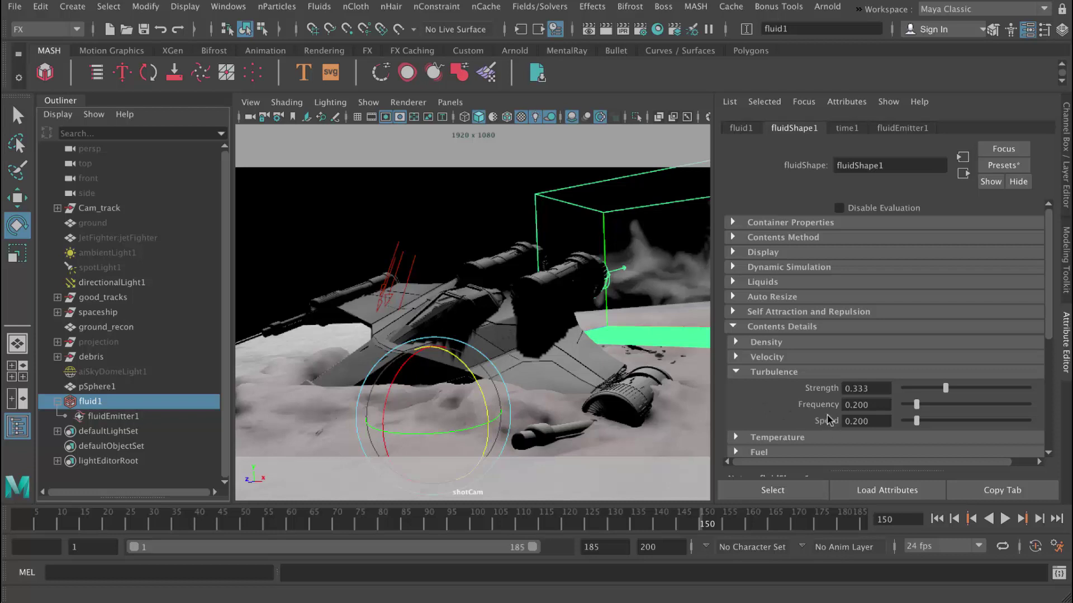
- Set the fluid's turbulence Frequency to 2 and Speed to 2, playing the simulation from the first frame after each change
{"action": "left_click_drag", "start_coordinate": [920, 407], "coordinate": [1027, 410]}
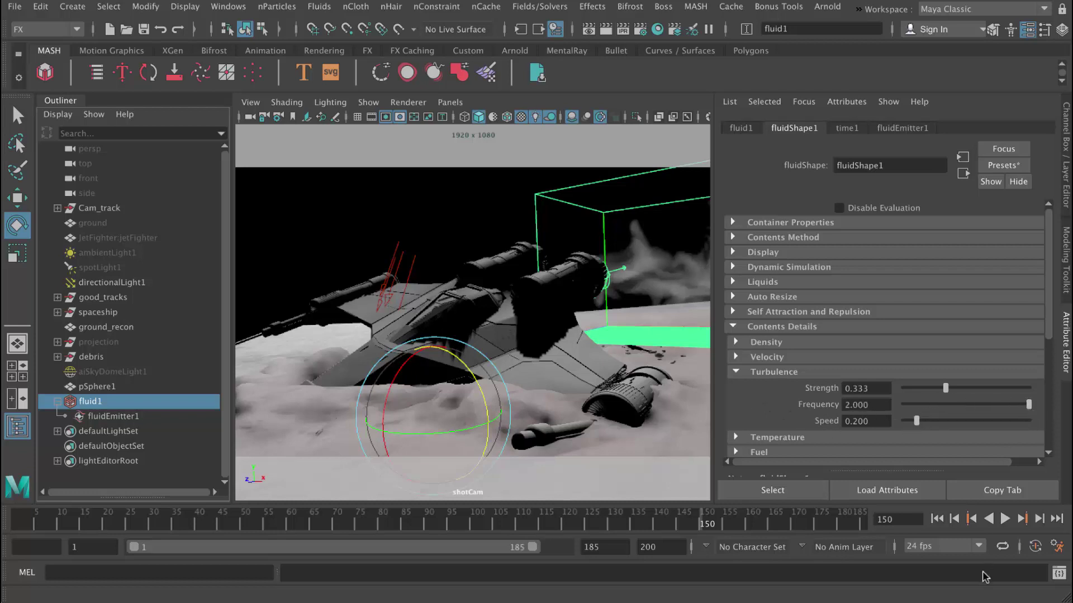
{"action": "left_click", "coordinate": [937, 519]}
{"action": "left_click", "coordinate": [1004, 518]}
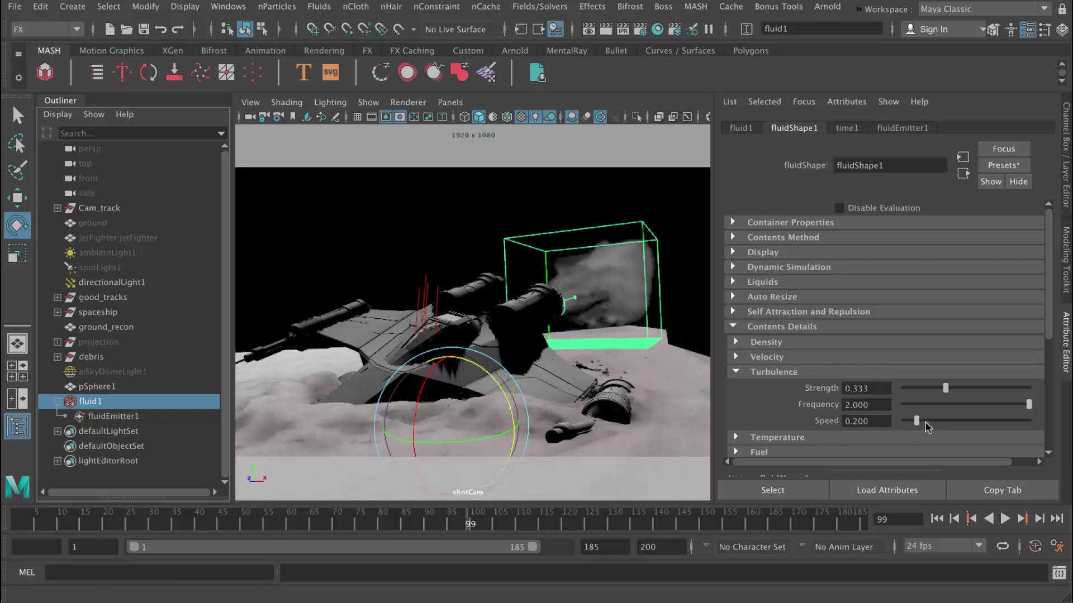
{"action": "left_click_drag", "start_coordinate": [925, 423], "coordinate": [1030, 422]}
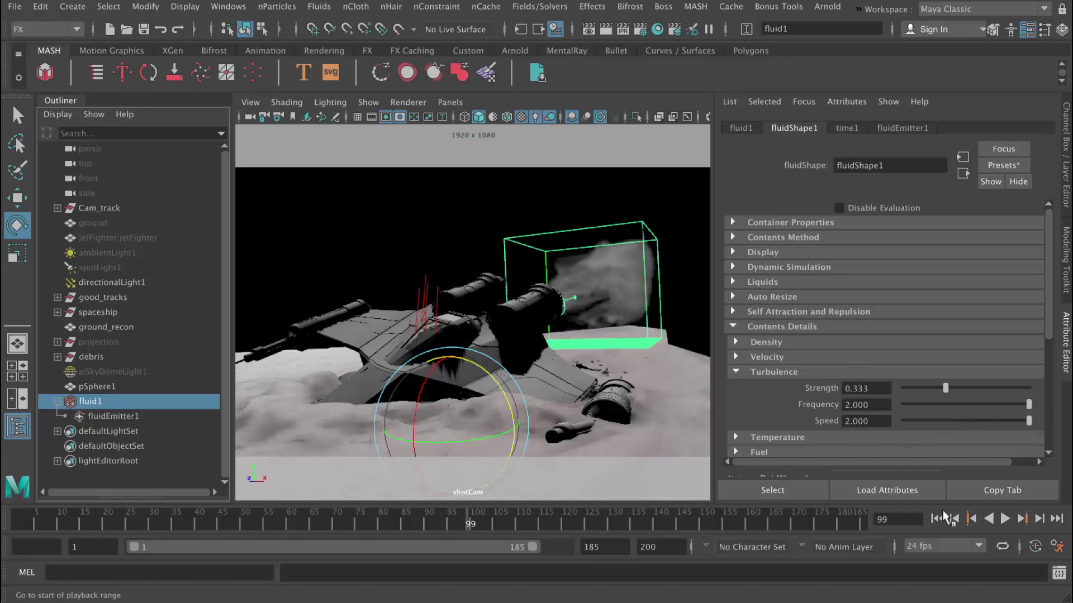
{"action": "left_click", "coordinate": [936, 519]}
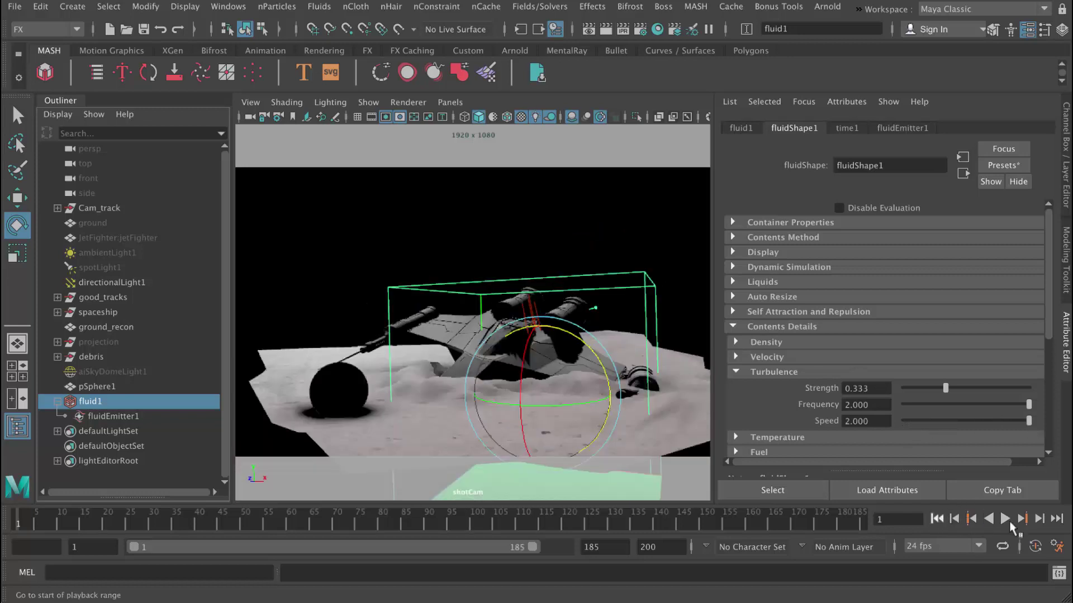
{"action": "left_click", "coordinate": [1006, 519]}
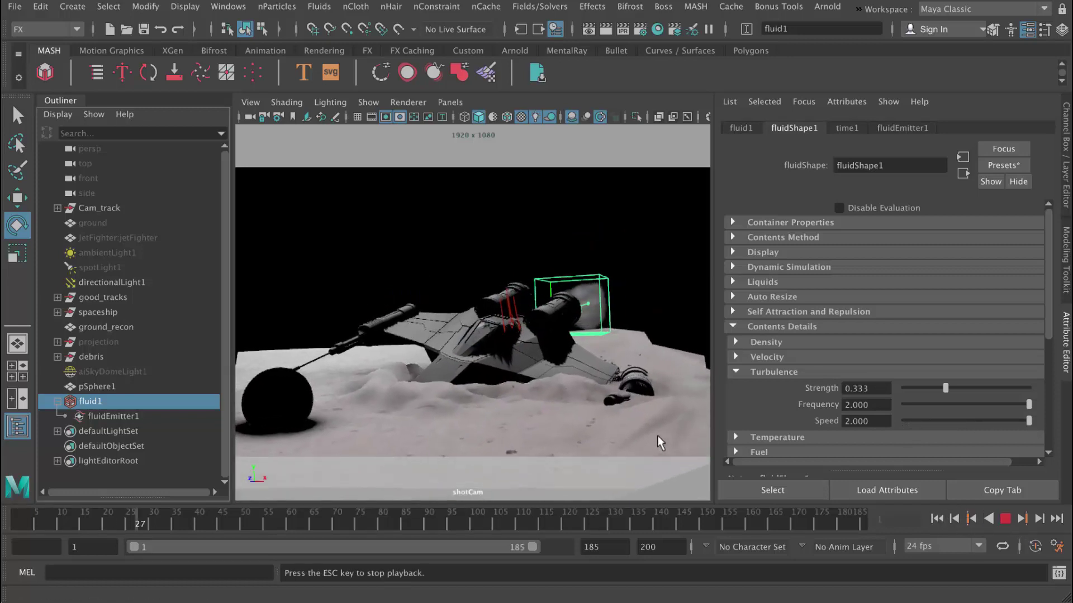
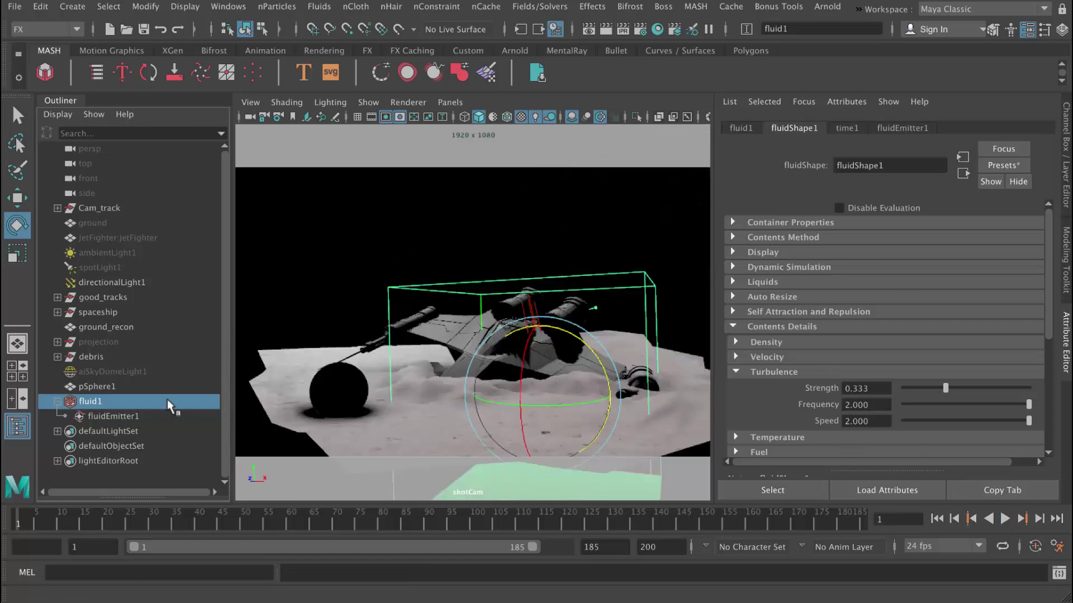
- Set the Along Axis emission speed of fluidEmitter1 to 5
{"action": "left_click", "coordinate": [121, 417]}
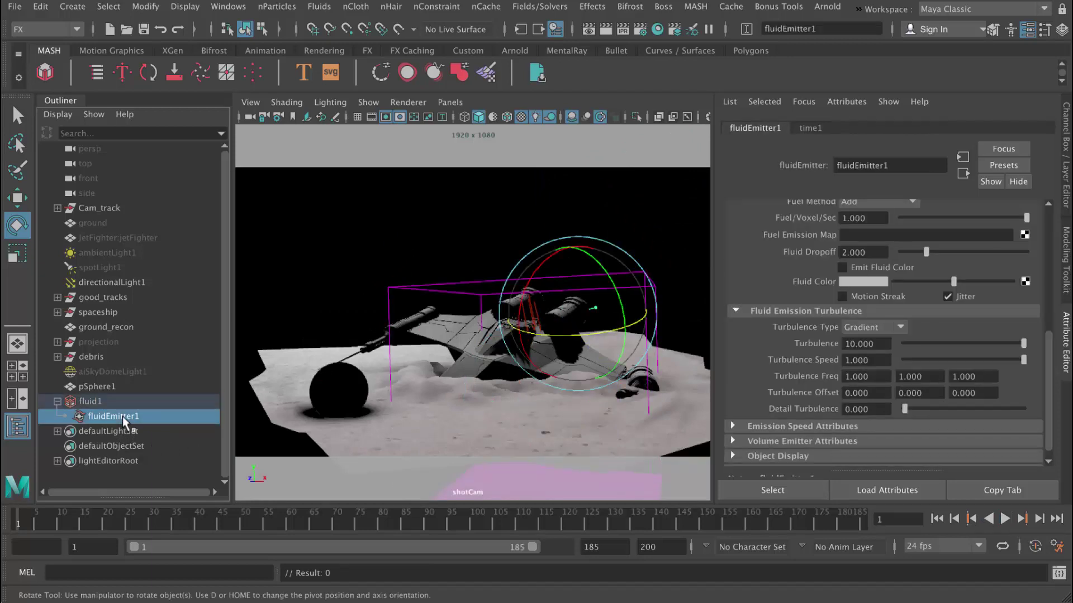
{"action": "scroll", "coordinate": [898, 329], "scroll_direction": "up", "scroll_amount": 5}
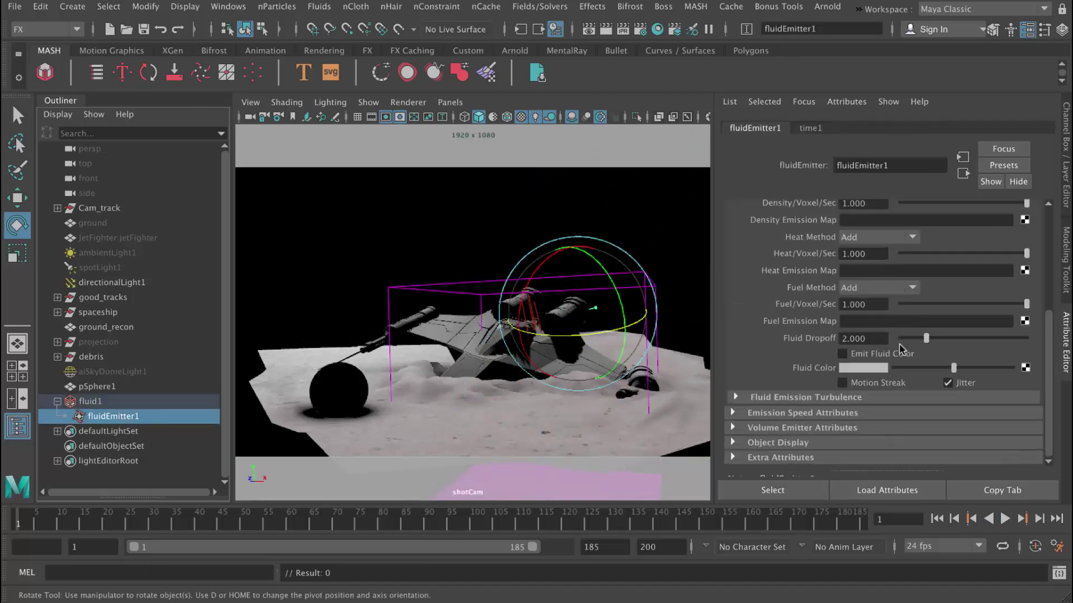
{"action": "scroll", "coordinate": [893, 338], "scroll_direction": "up", "scroll_amount": 2}
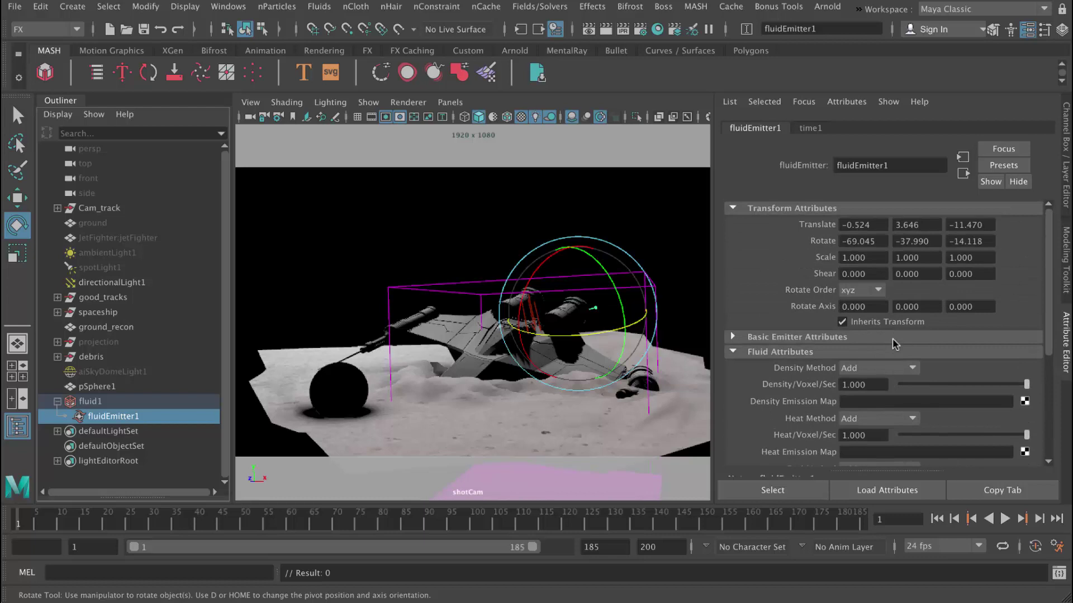
{"action": "left_click", "coordinate": [847, 352]}
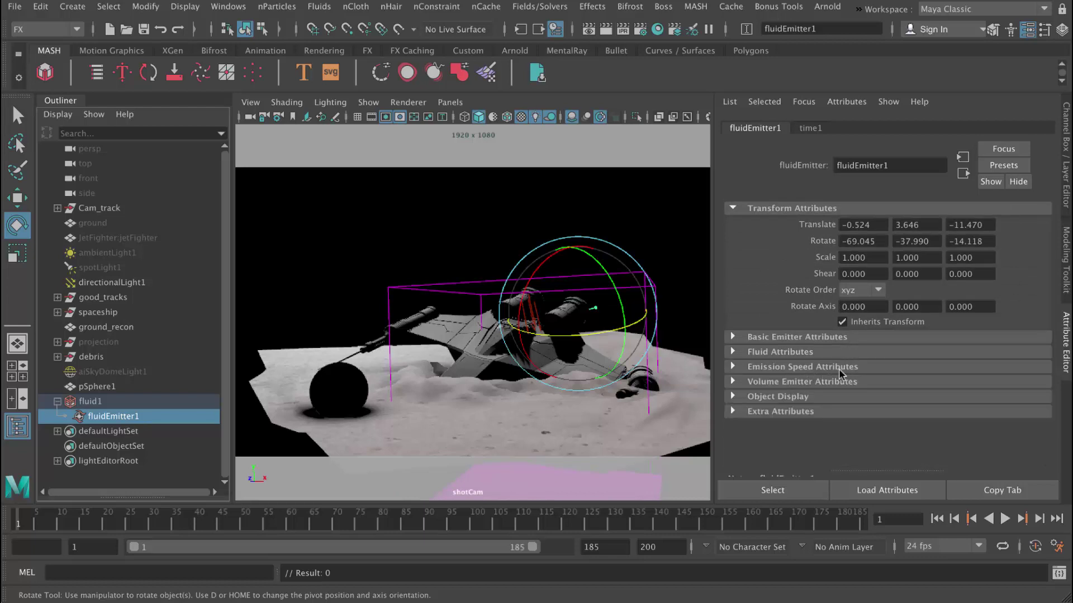
{"action": "left_click", "coordinate": [839, 367]}
{"action": "scroll", "coordinate": [844, 377], "scroll_direction": "down", "scroll_amount": 3}
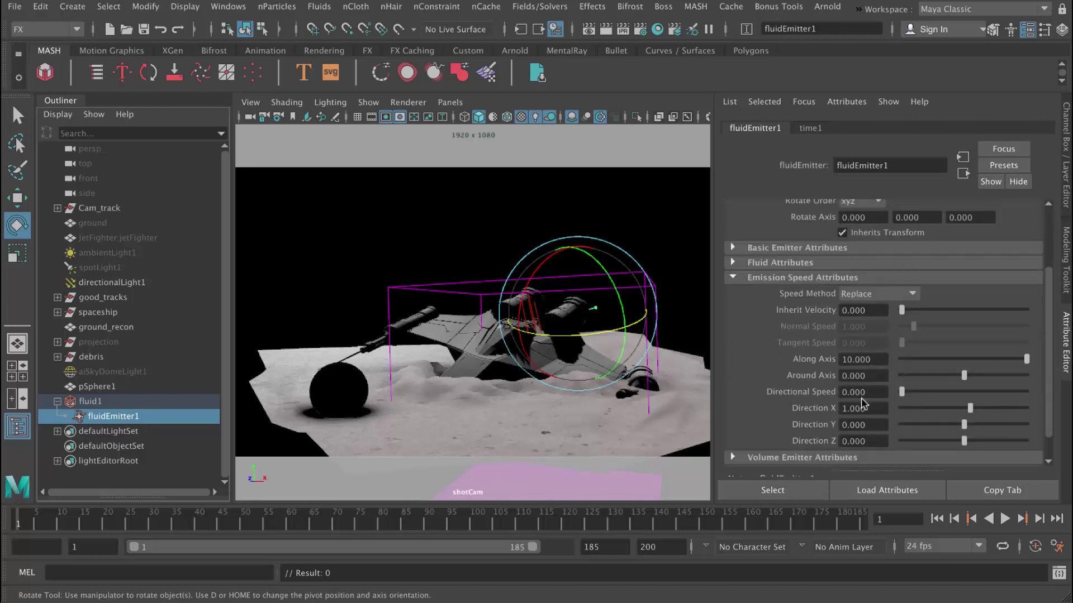
{"action": "double_click", "coordinate": [882, 361]}
{"action": "type", "text": "5"}
{"action": "key", "text": "Tab"}
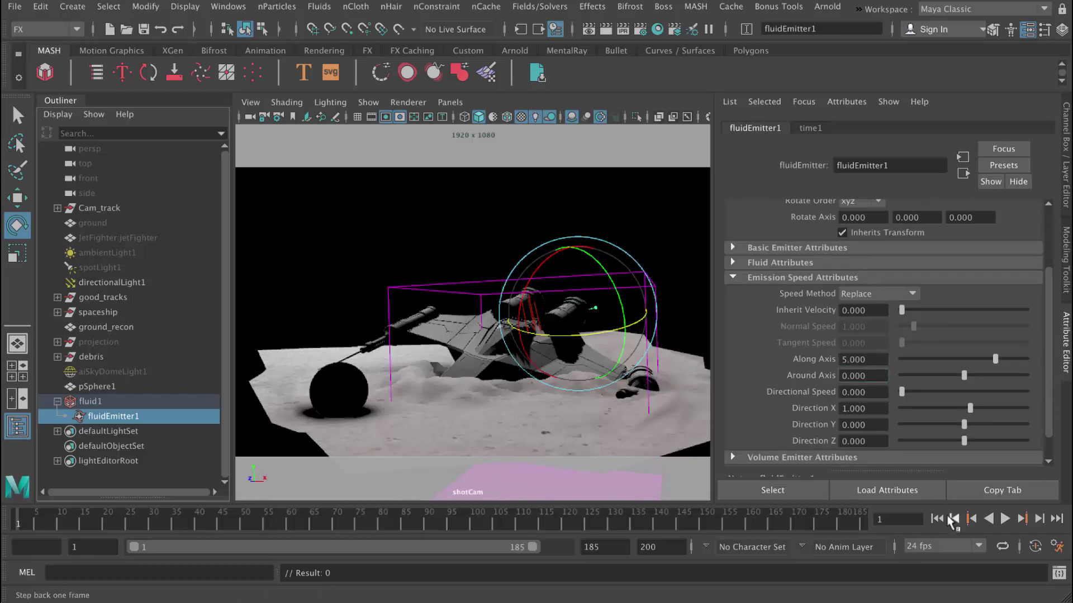
- Play the simulation to check the slower smoke emission, and return to the first frame
{"action": "left_click", "coordinate": [1002, 520]}
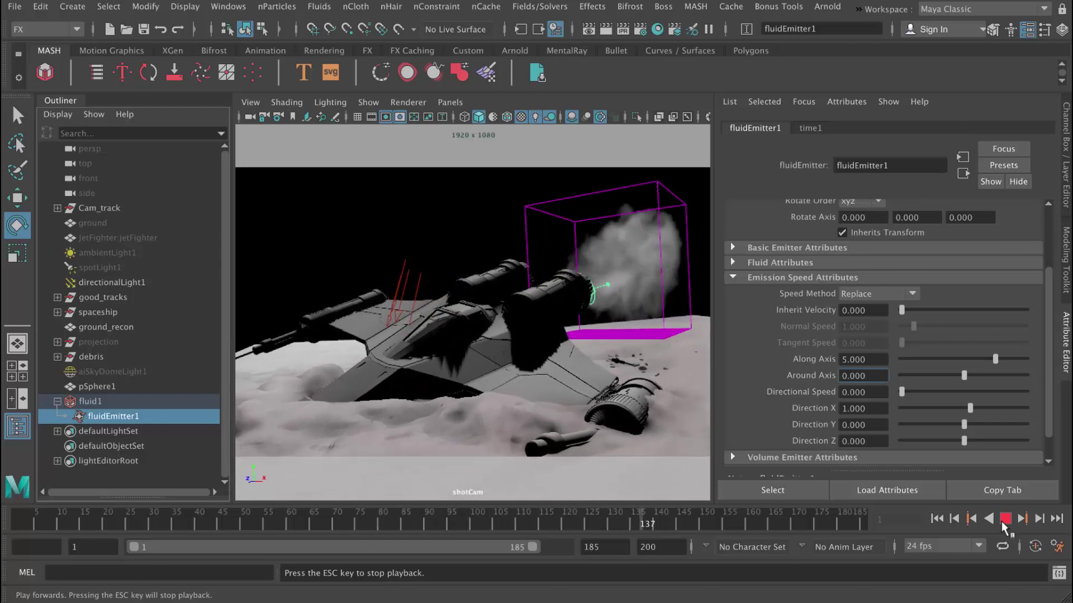
{"action": "left_click", "coordinate": [1003, 519]}
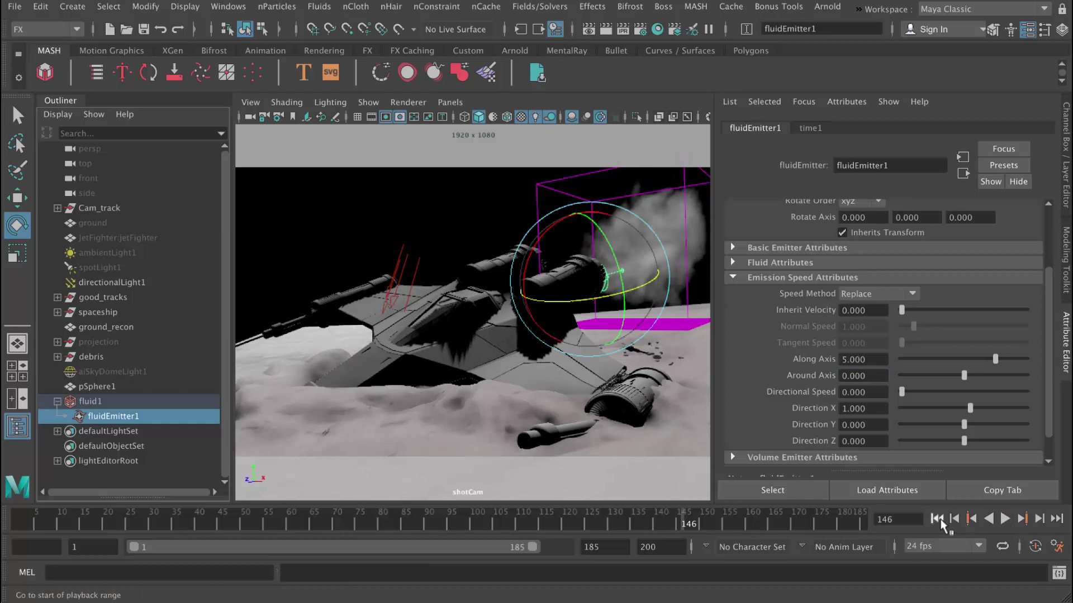
{"action": "left_click", "coordinate": [941, 521]}
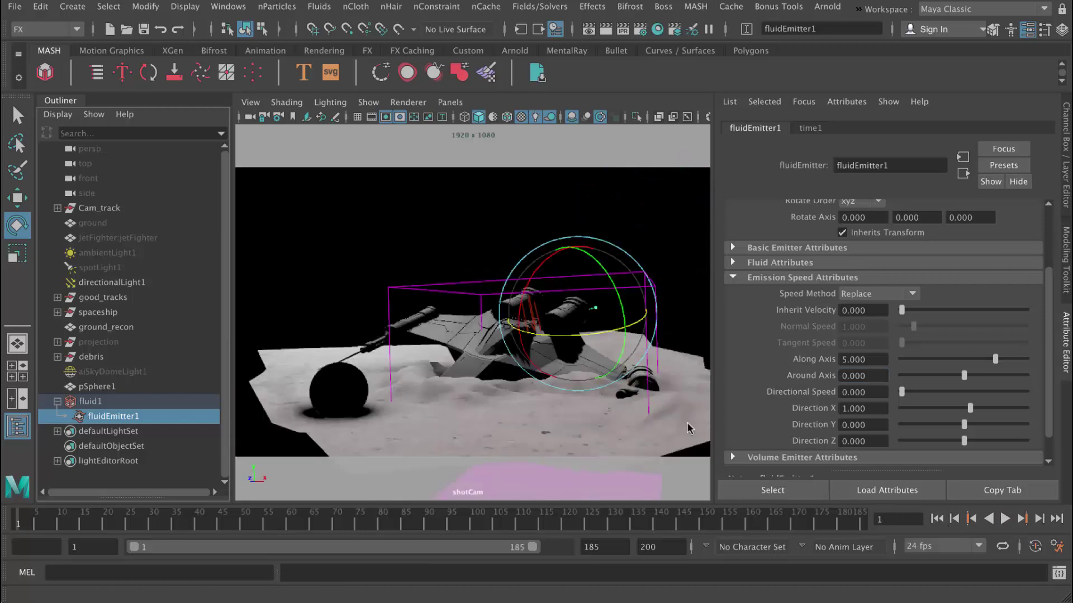
- Rotate fluidEmitter1 to about -62.2, -38.0, -14.1 degrees, play the simulation to check the smoke direction, and return to the first frame
{"action": "left_click", "coordinate": [143, 402]}
{"action": "left_click", "coordinate": [142, 414]}
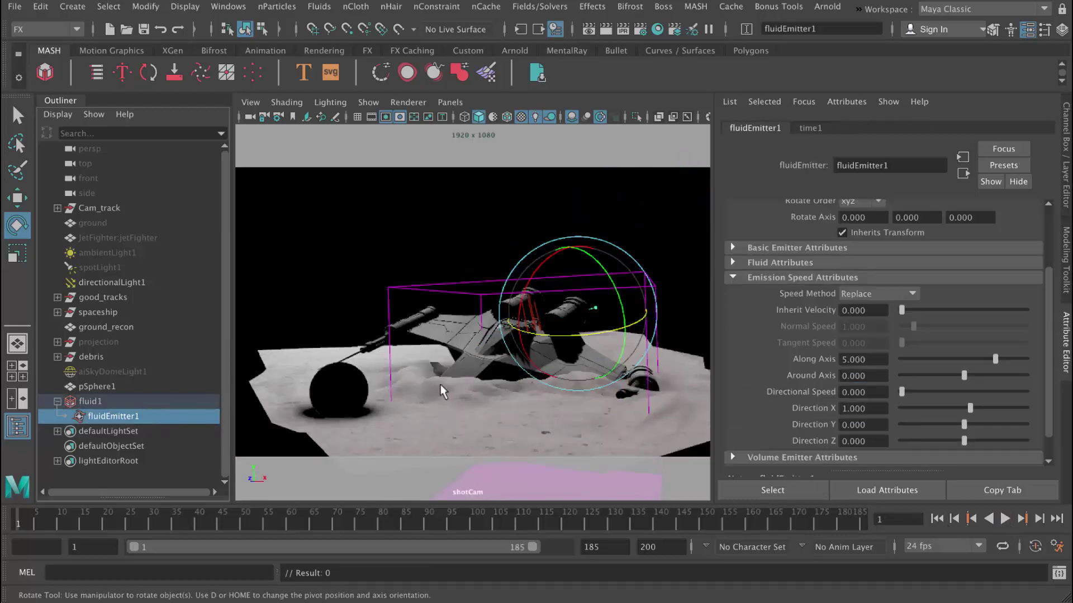
{"action": "left_click_drag", "start_coordinate": [529, 304], "coordinate": [523, 309]}
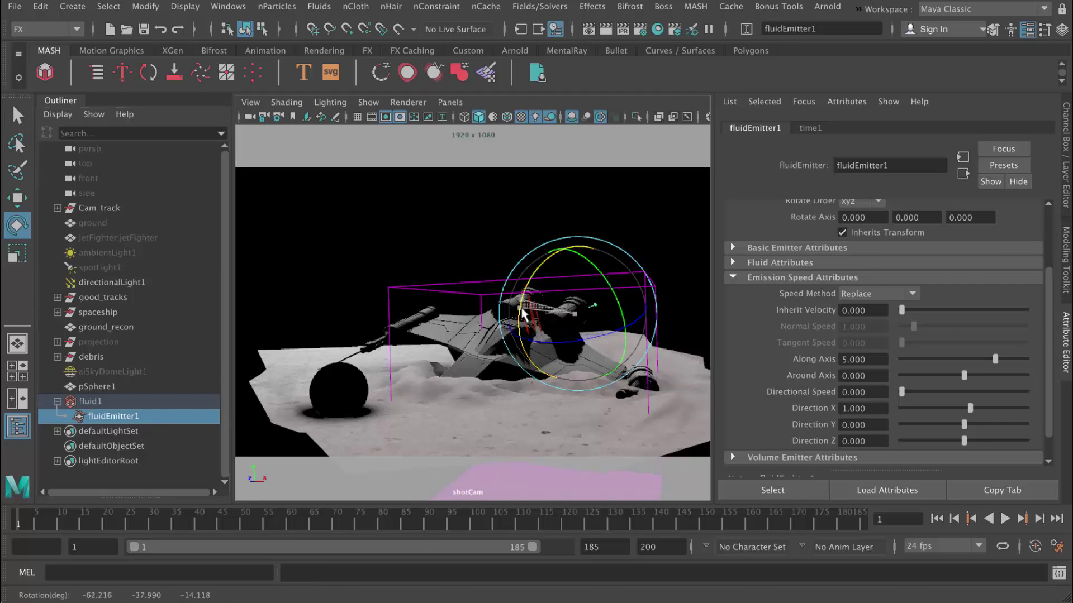
{"action": "left_click", "coordinate": [1004, 519]}
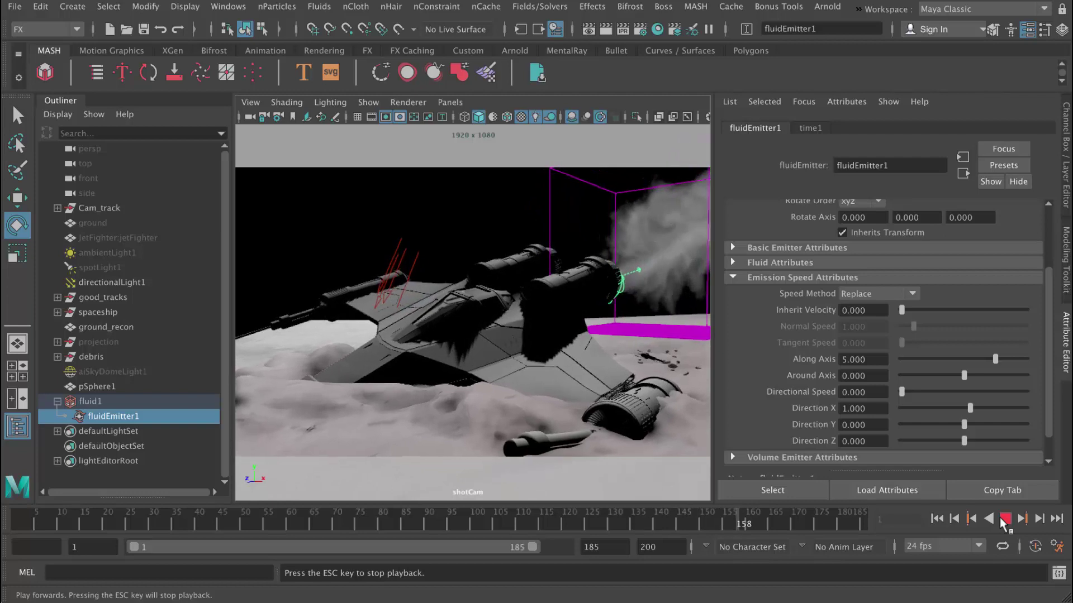
{"action": "left_click", "coordinate": [937, 519]}
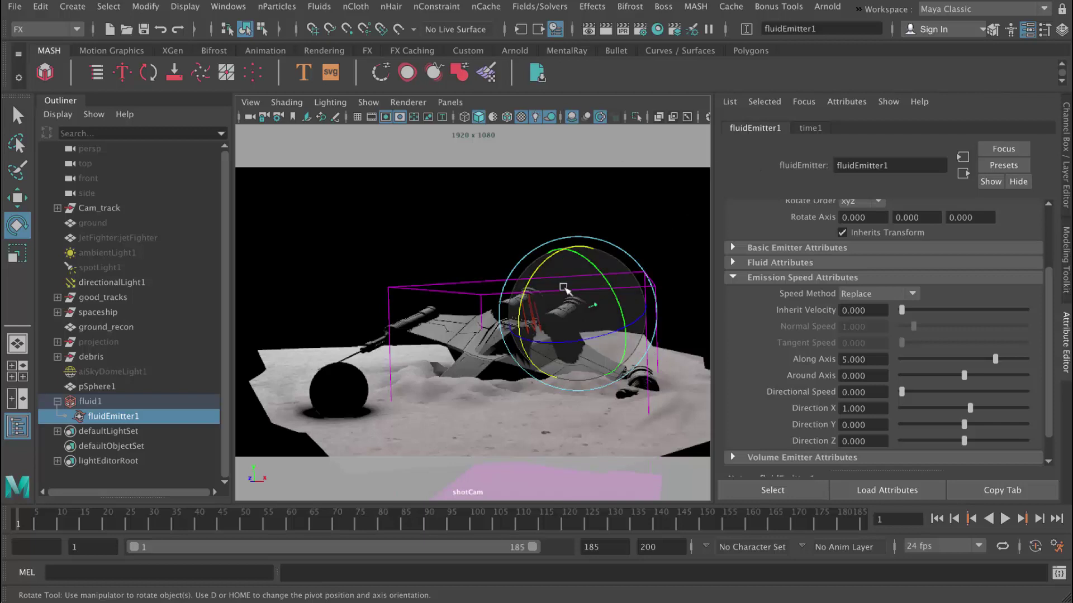
- Set the velocity Swirl of fluid1 to 1.455 and play the simulation
{"action": "left_click", "coordinate": [105, 402]}
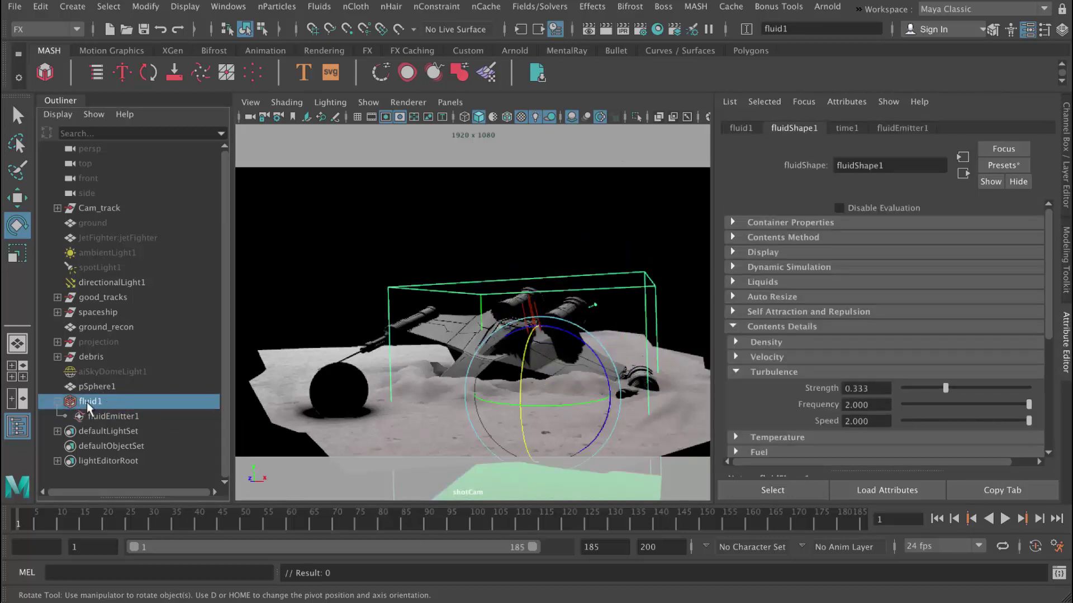
{"action": "left_click", "coordinate": [769, 372]}
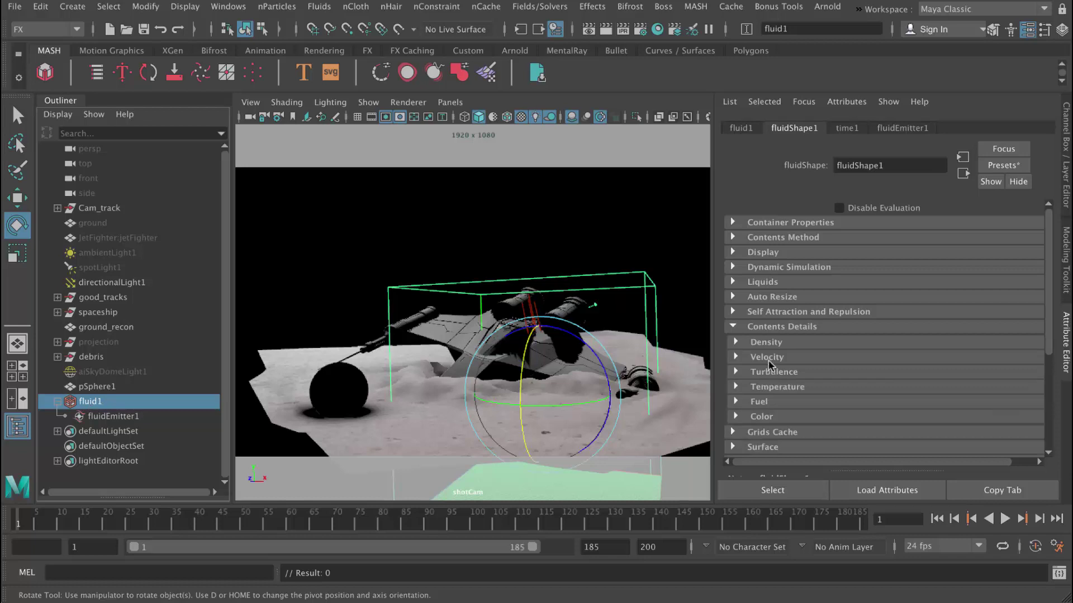
{"action": "left_click", "coordinate": [768, 357]}
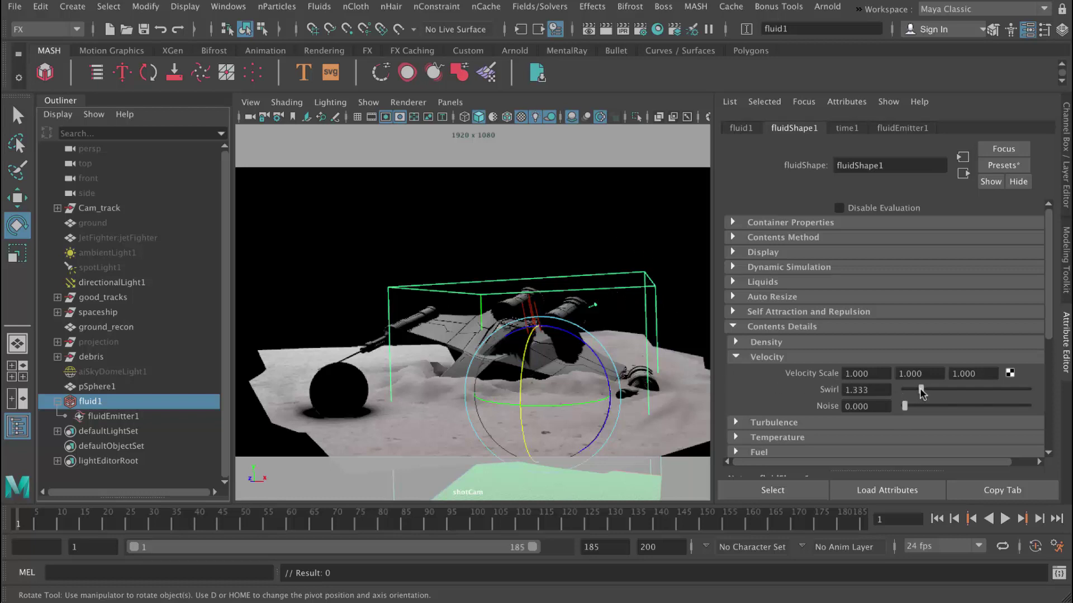
{"action": "left_click_drag", "start_coordinate": [923, 392], "coordinate": [924, 393]}
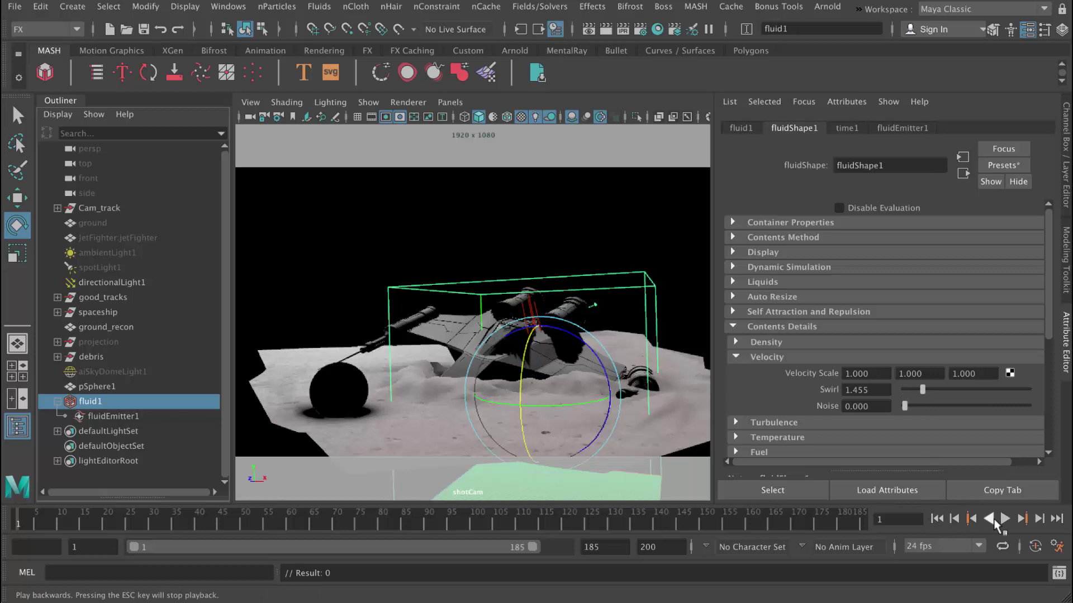
{"action": "left_click", "coordinate": [1004, 519]}
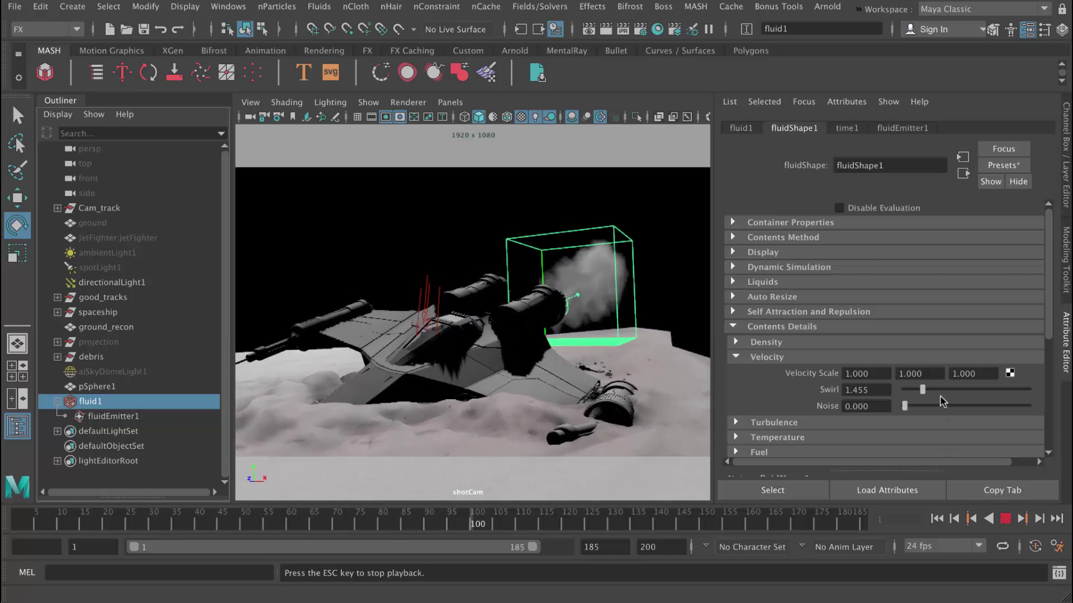
- Raise the fluid's velocity Swirl to 10, replay the simulation from the start, and return to the first frame
{"action": "left_click", "coordinate": [1030, 390]}
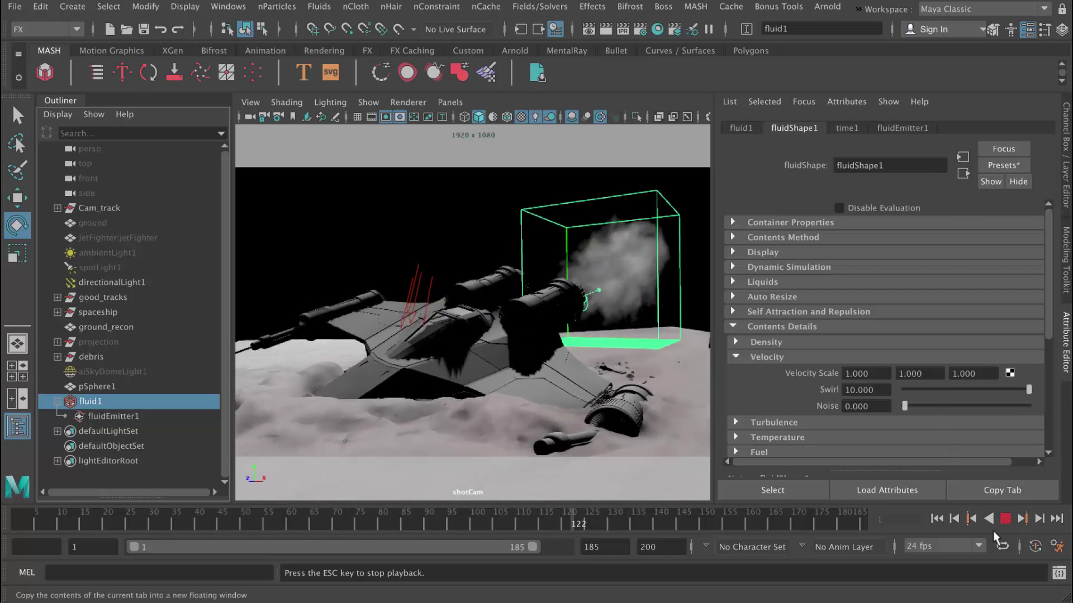
{"action": "left_click", "coordinate": [938, 520]}
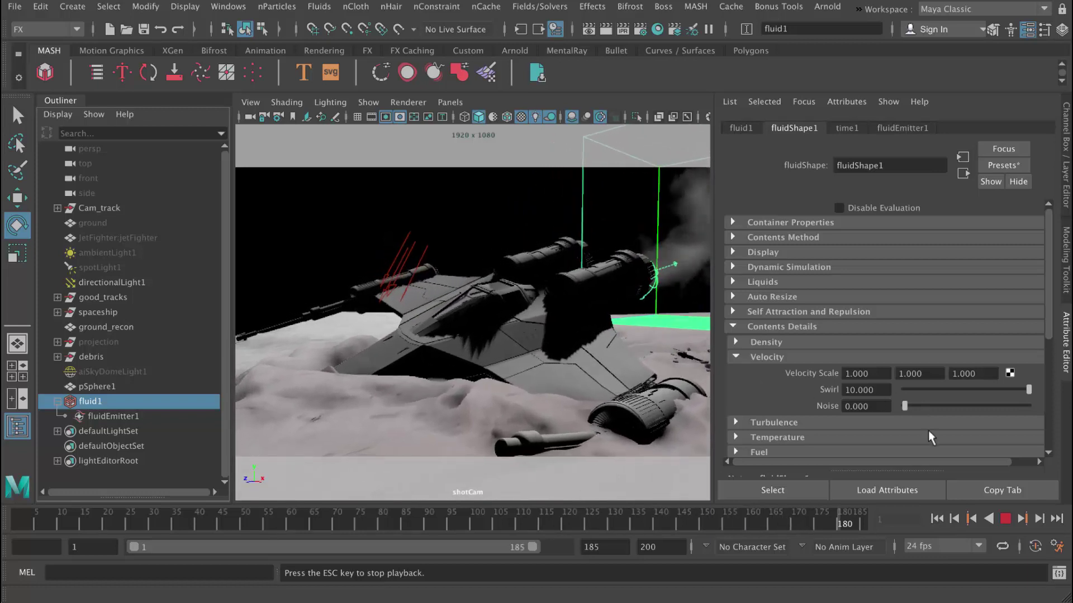
{"action": "left_click", "coordinate": [1005, 518]}
{"action": "left_click", "coordinate": [936, 519]}
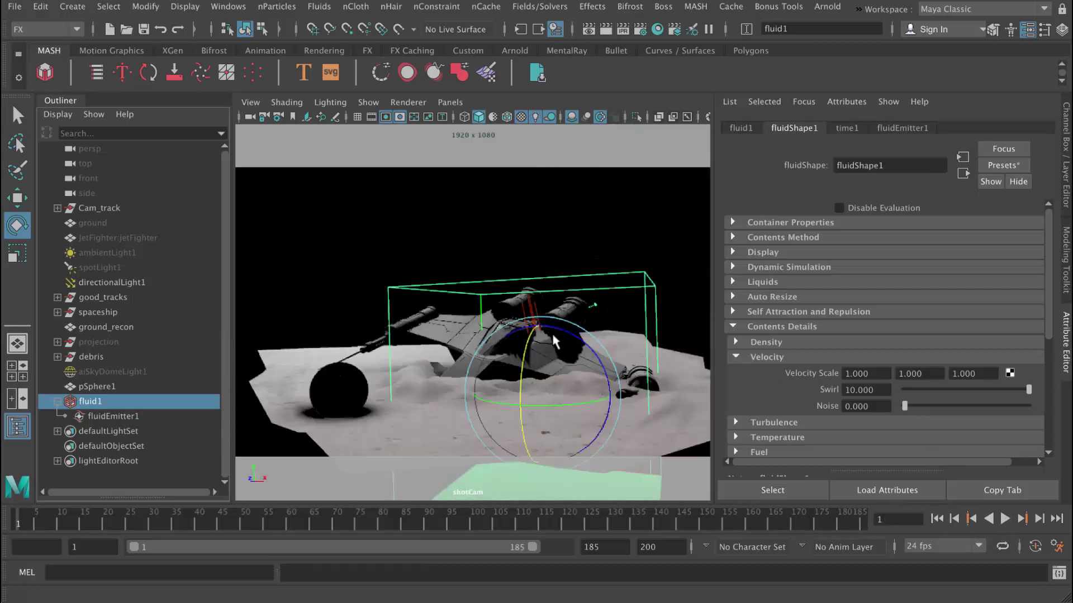
- Deselect the fluid, open the Playblast options and reset them to their default settings
{"action": "left_click", "coordinate": [571, 236]}
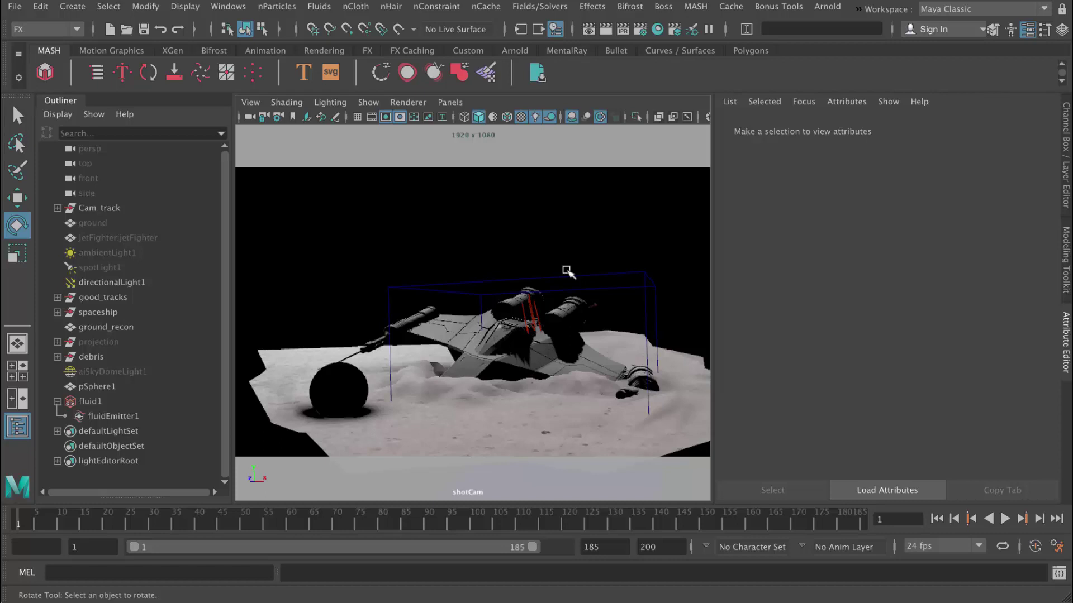
{"action": "right_click", "coordinate": [544, 522]}
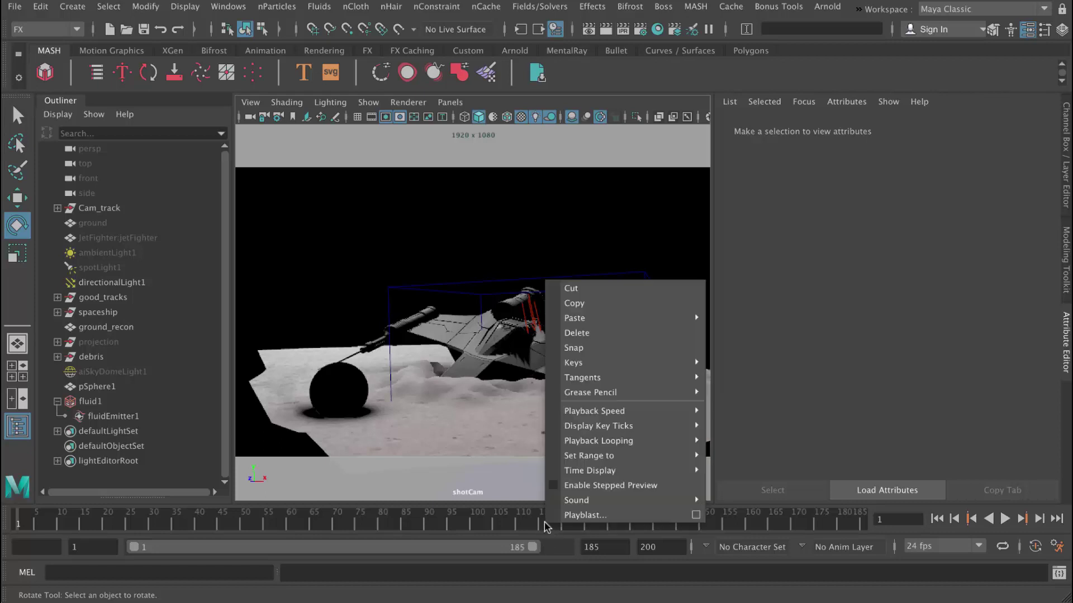
{"action": "left_click", "coordinate": [695, 515]}
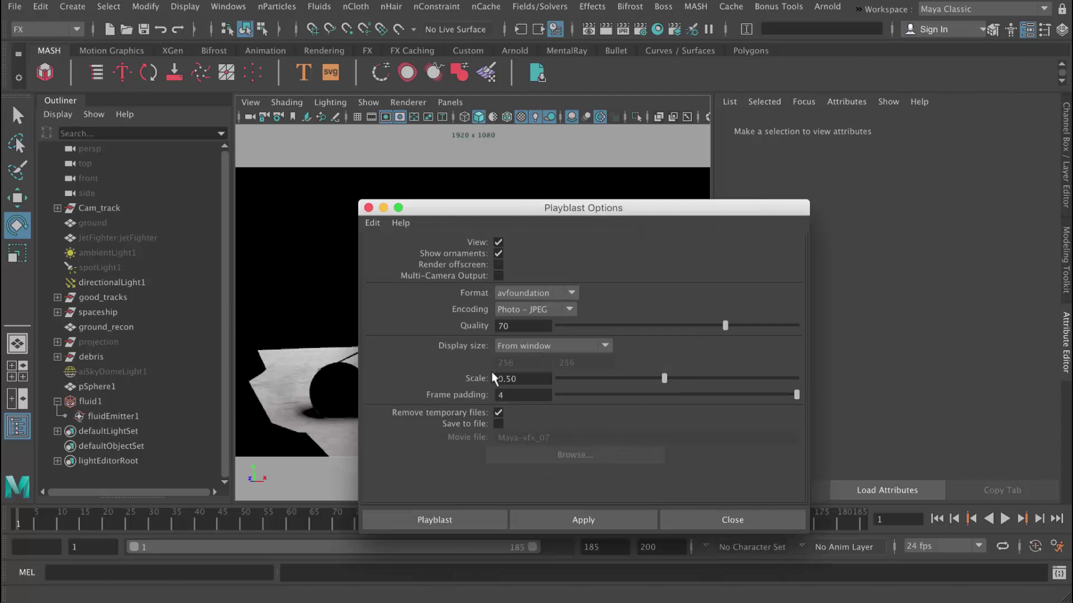
{"action": "left_click", "coordinate": [372, 223]}
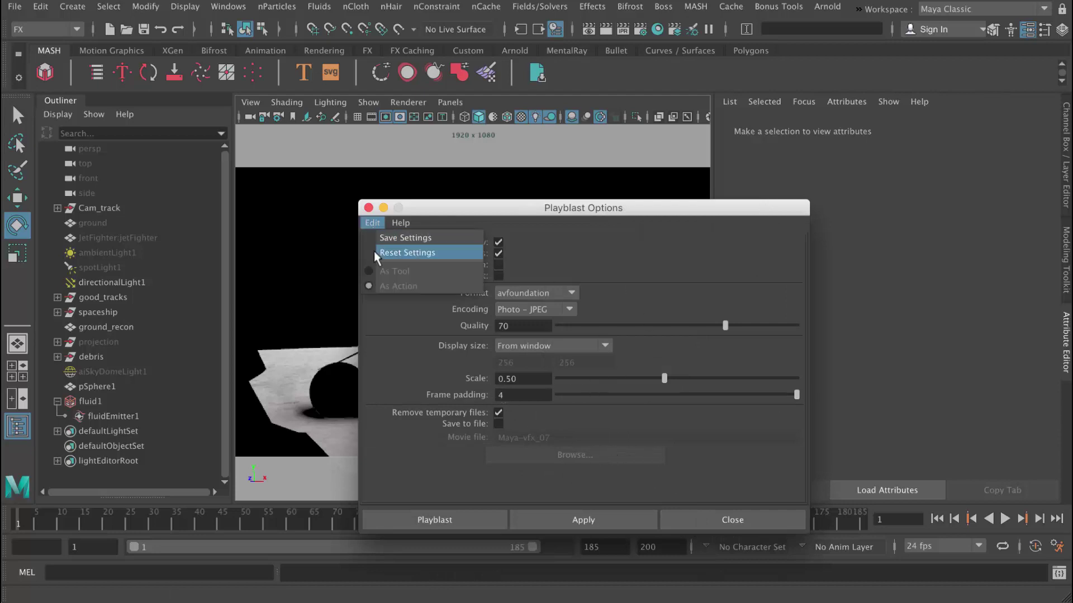
{"action": "left_click", "coordinate": [377, 252]}
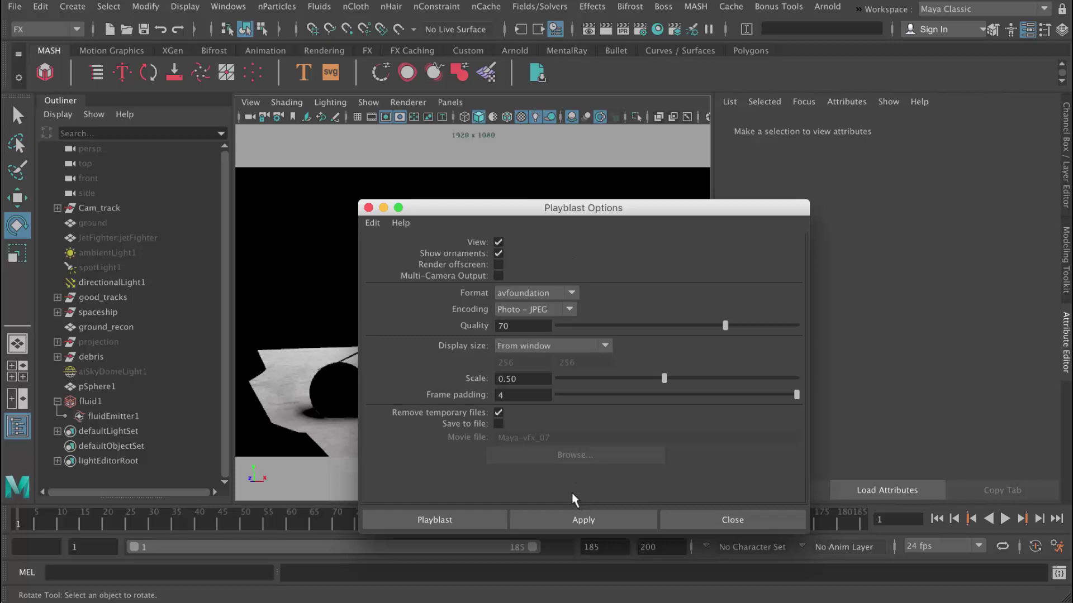
- Keep avfoundation as the movie format and create the playblast from the shotCam view
{"action": "left_click", "coordinate": [570, 293]}
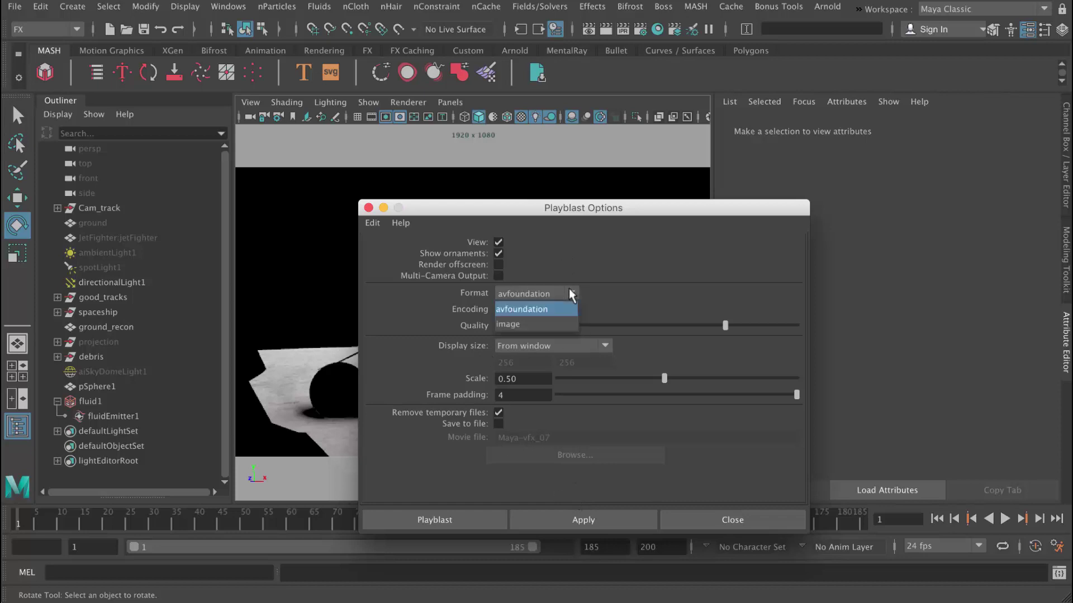
{"action": "left_click", "coordinate": [641, 293]}
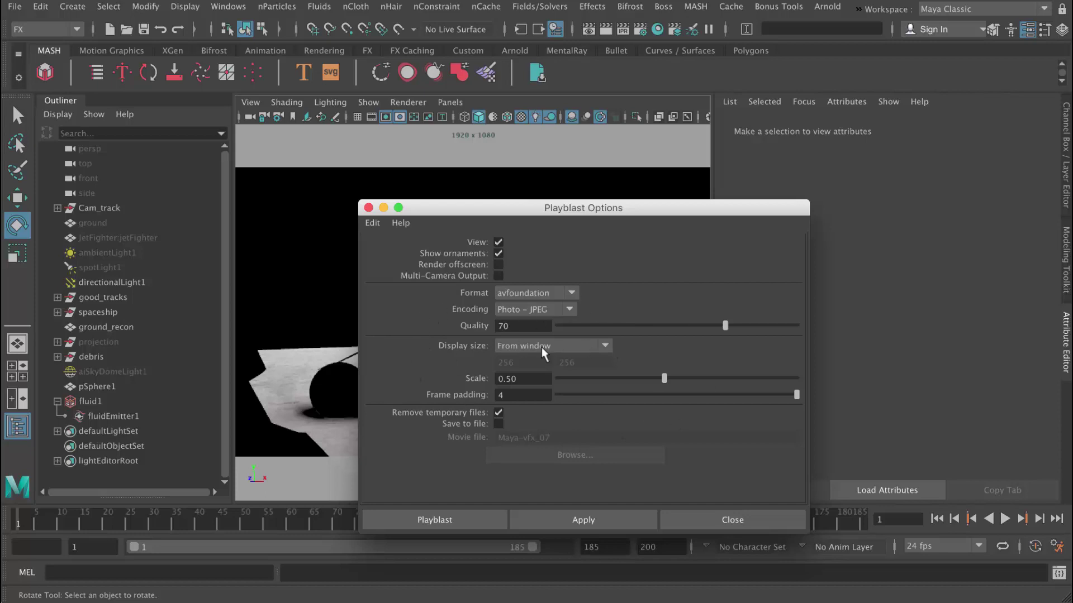
{"action": "left_click", "coordinate": [486, 521]}
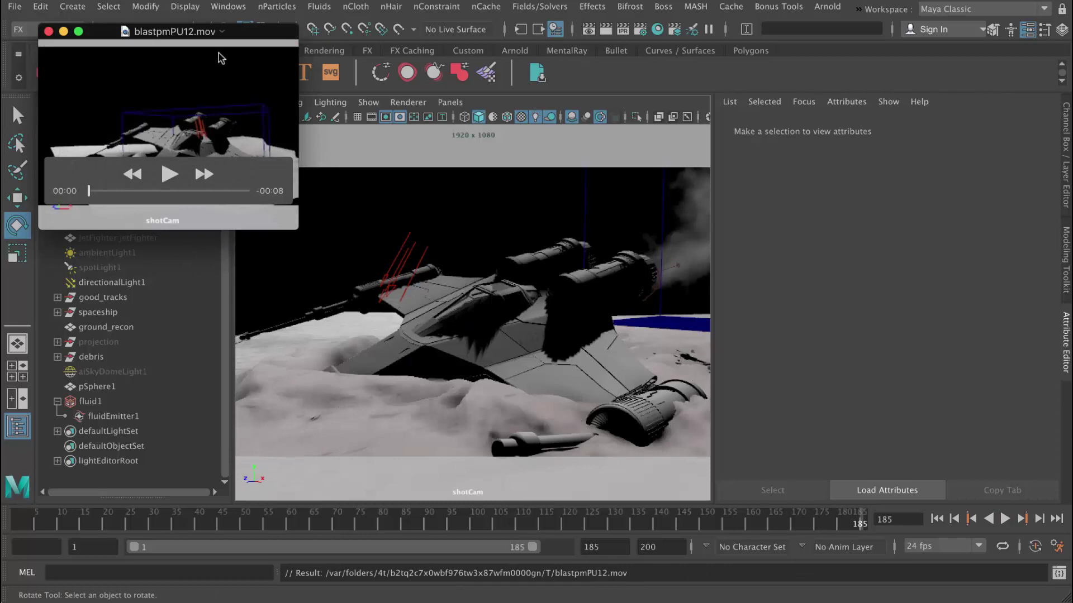
- Move the playblast movie window over the viewport and play the movie repeatedly to review the smoke
{"action": "left_click_drag", "start_coordinate": [237, 32], "coordinate": [499, 82]}
{"action": "left_click", "coordinate": [431, 223]}
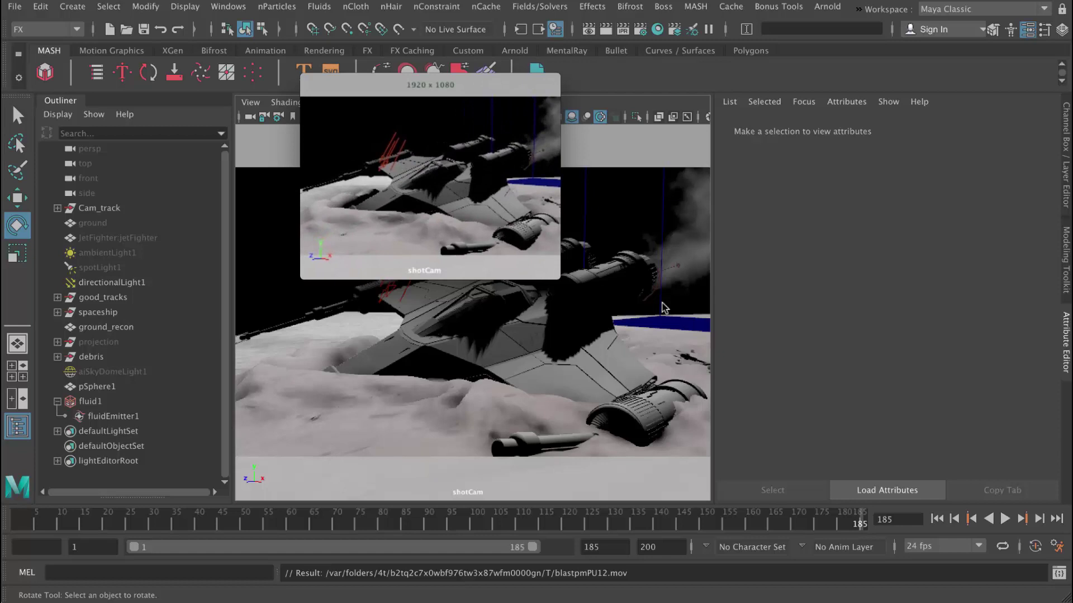
{"action": "mouse_move", "coordinate": [418, 203]}
{"action": "left_click", "coordinate": [429, 223]}
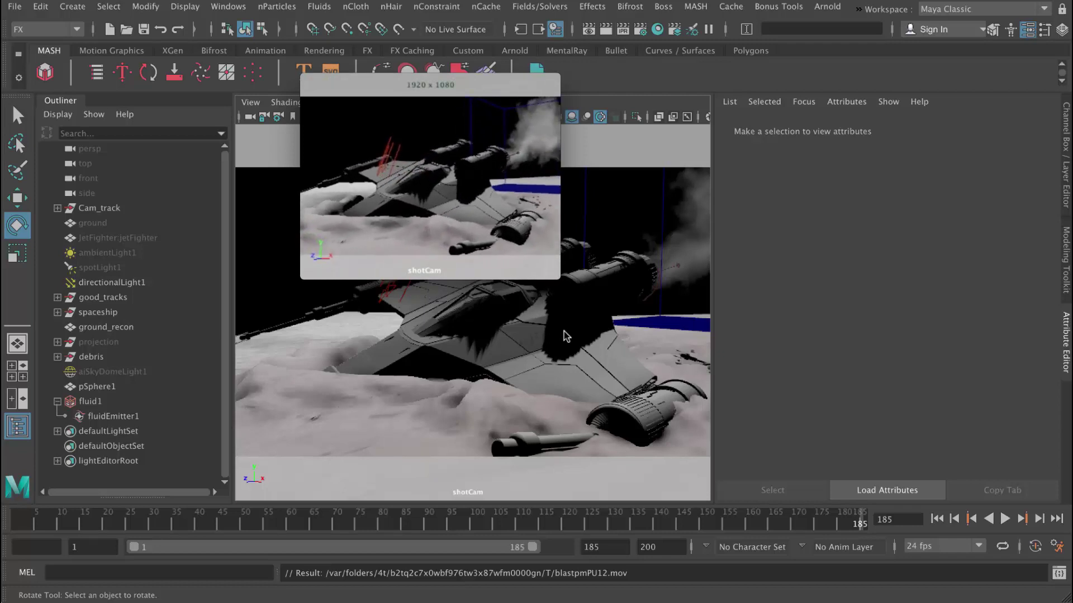
{"action": "mouse_move", "coordinate": [432, 226]}
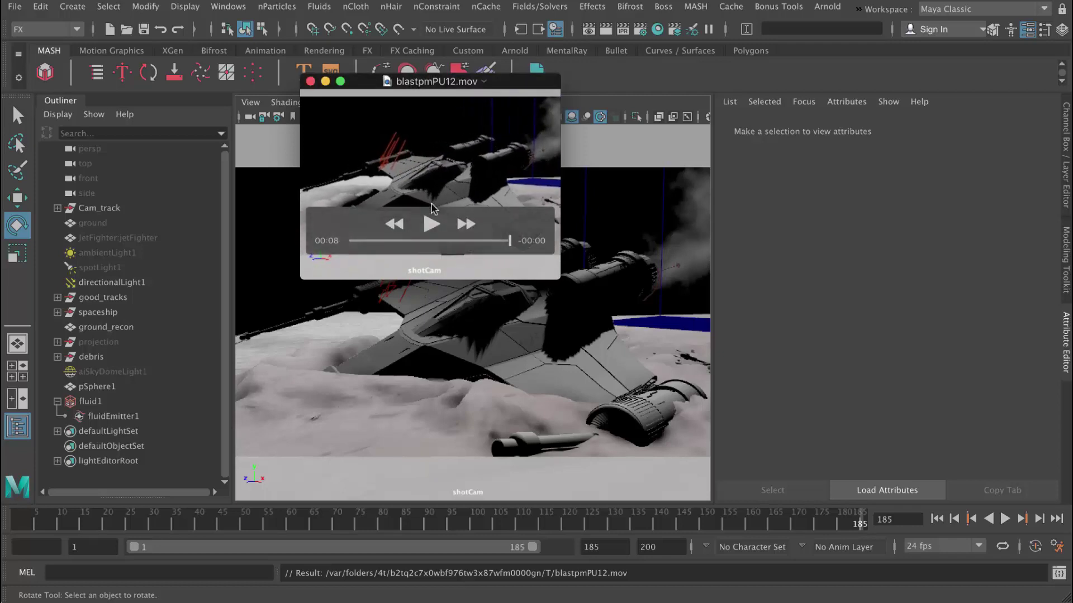